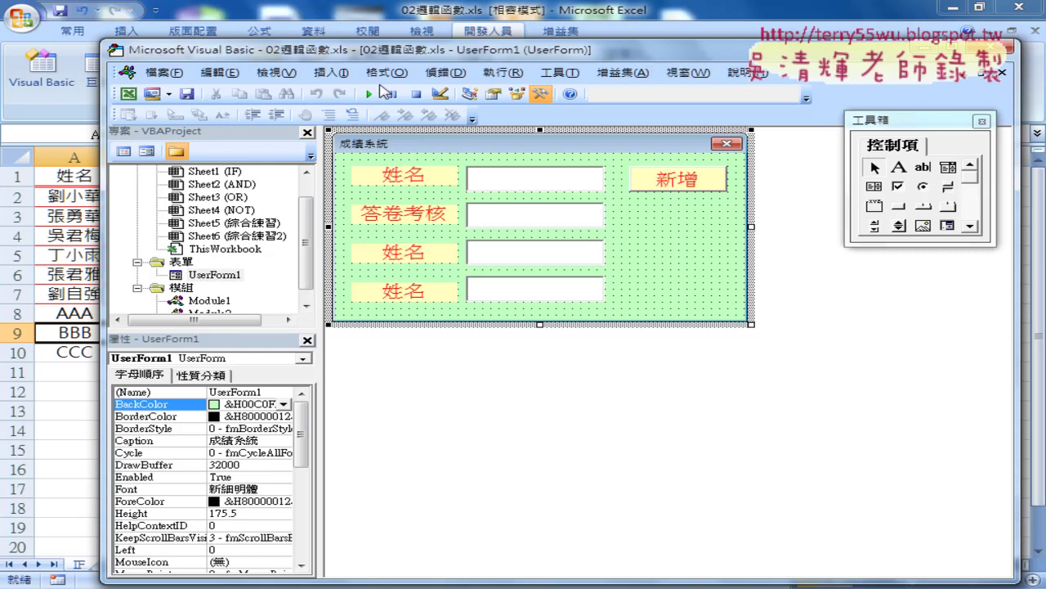
Step: Run the grade form and add student DDD with scores 96 and 85 as a new row
left_click(370, 94)
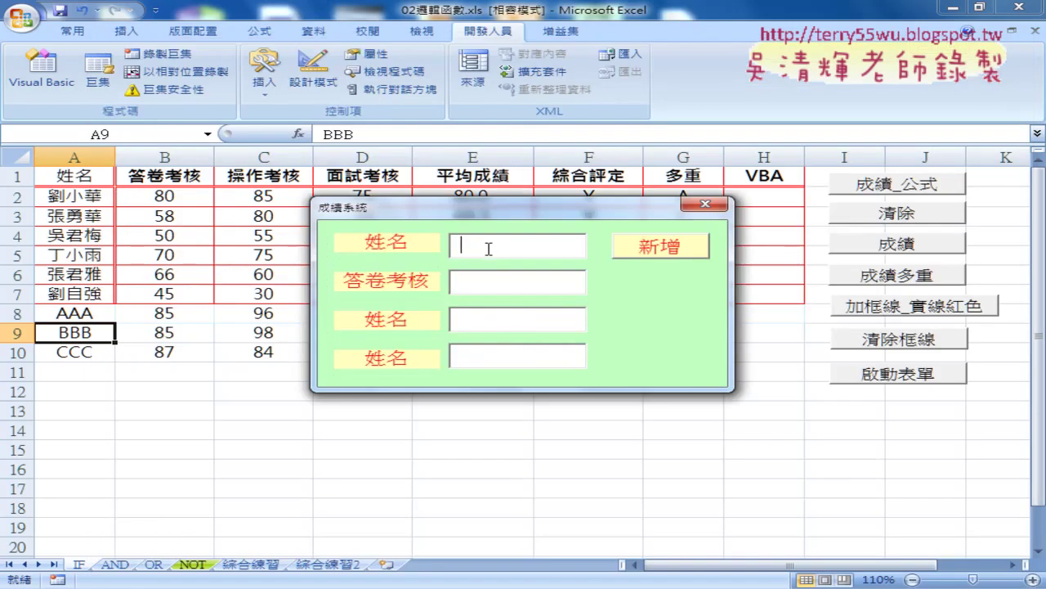
left_click_drag(475, 211, 546, 190)
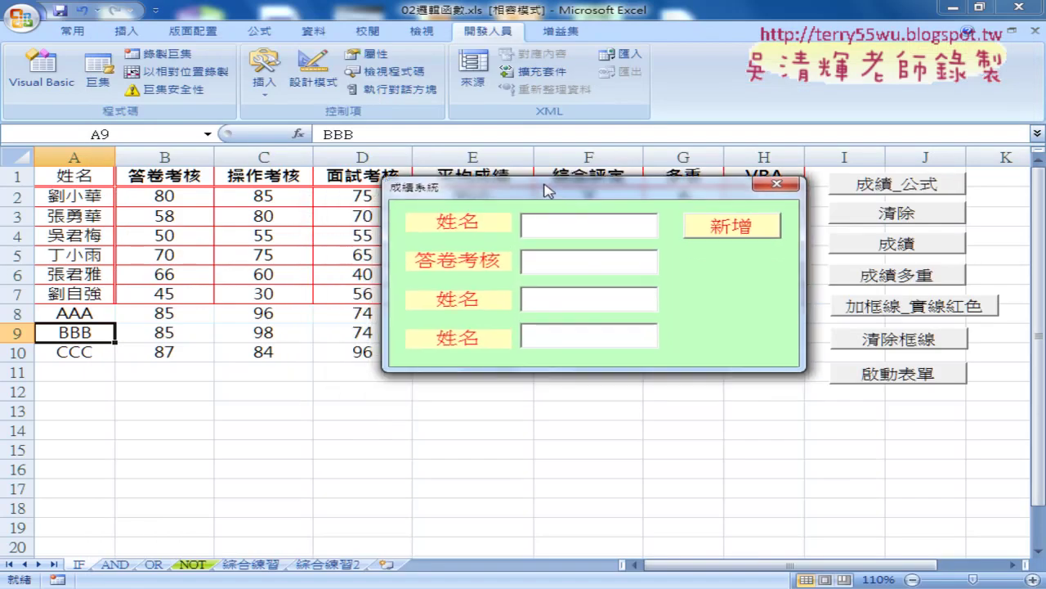
type("DDD")
type("96")
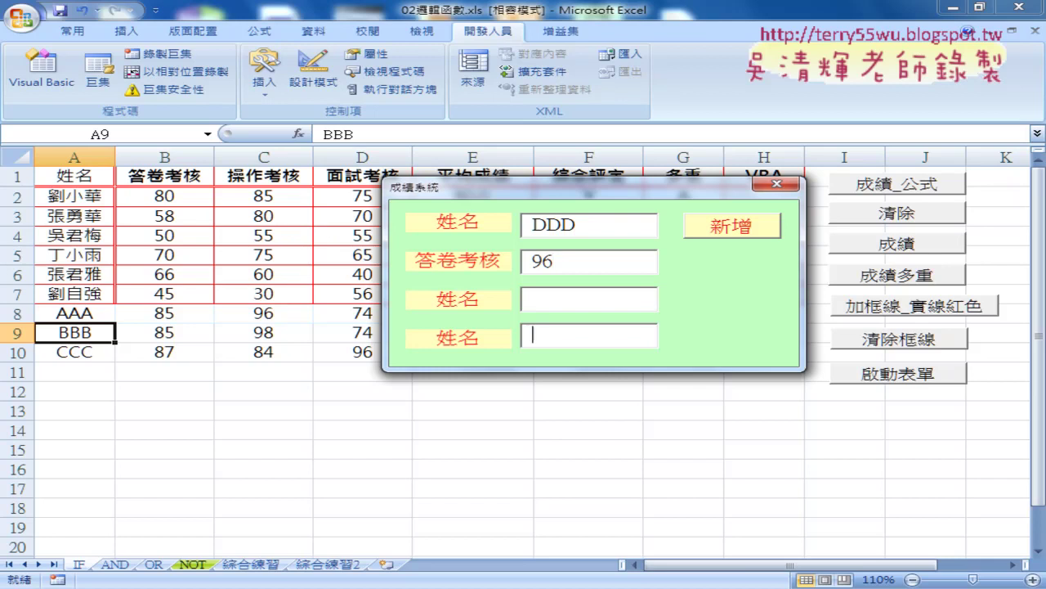
left_click(557, 333)
type("85")
key("Tab")
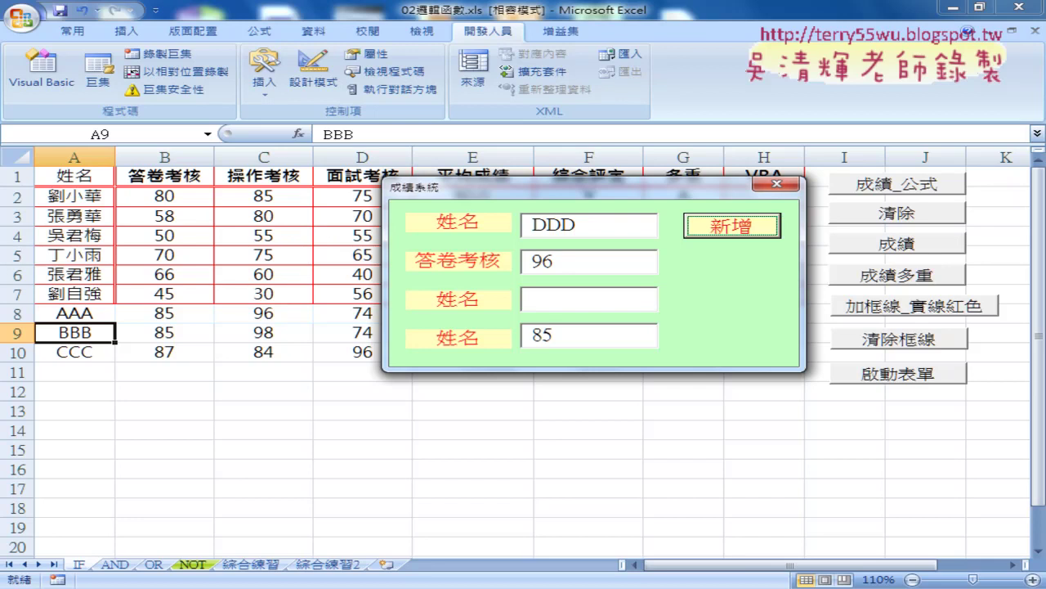
key("Return")
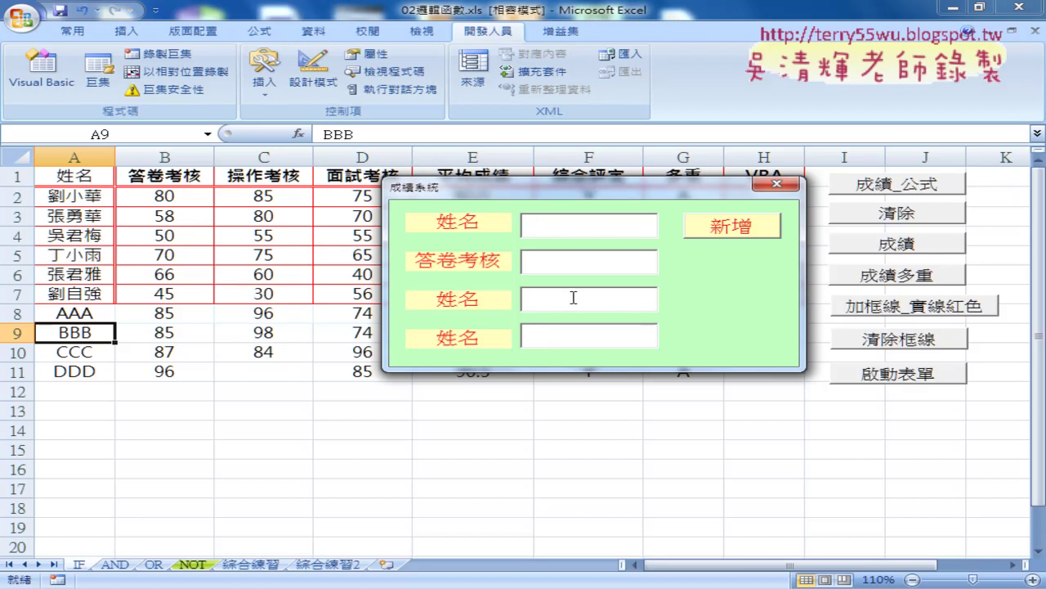
Step: Close the running form and check that TextBox1's TabIndex is 4 in the Properties pane
left_click(769, 186)
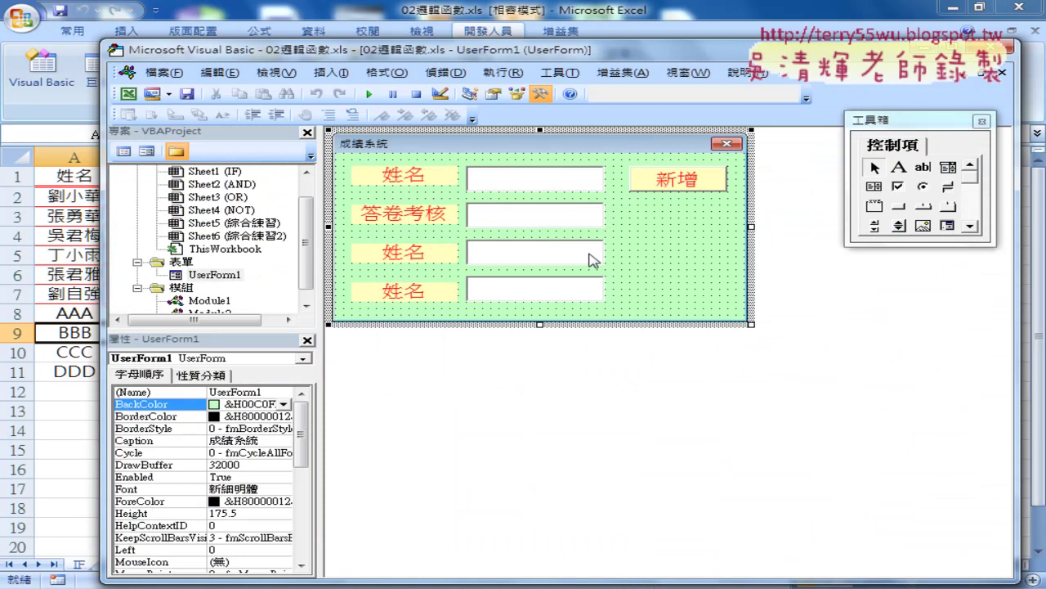
left_click(533, 260)
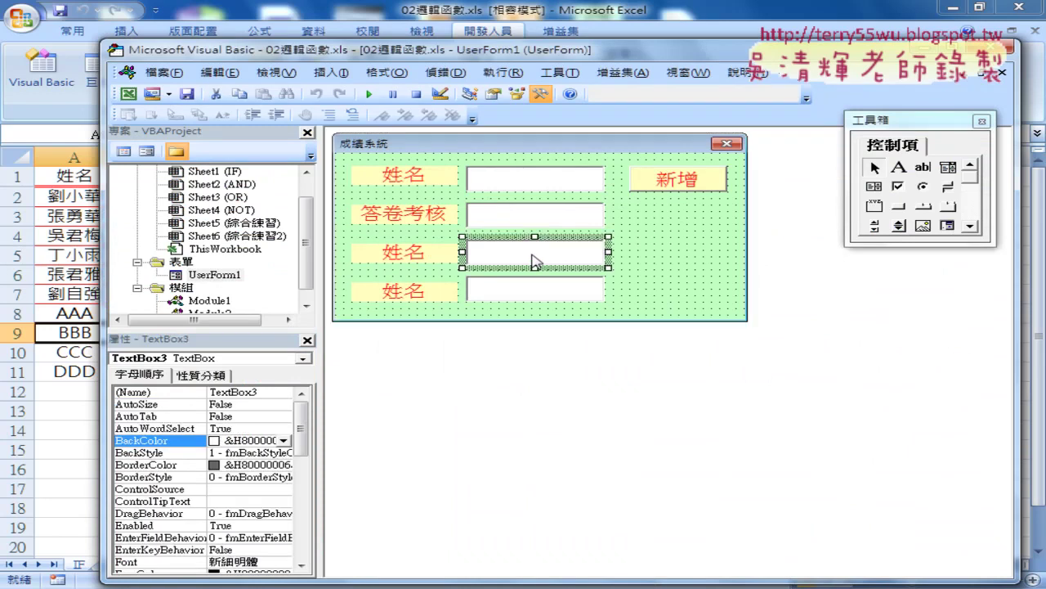
left_click(533, 184)
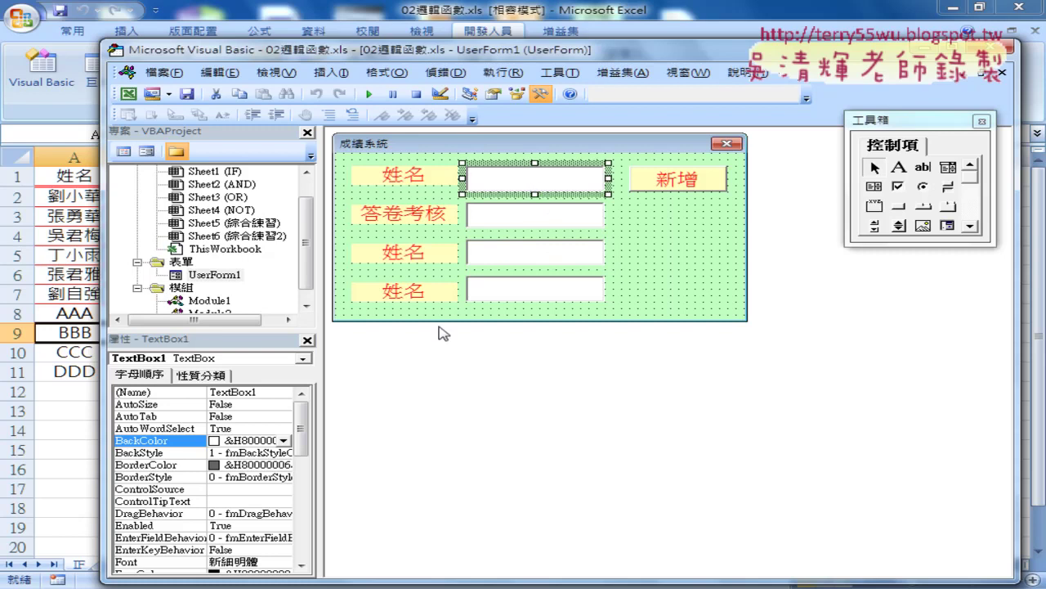
left_click_drag(324, 376, 336, 376)
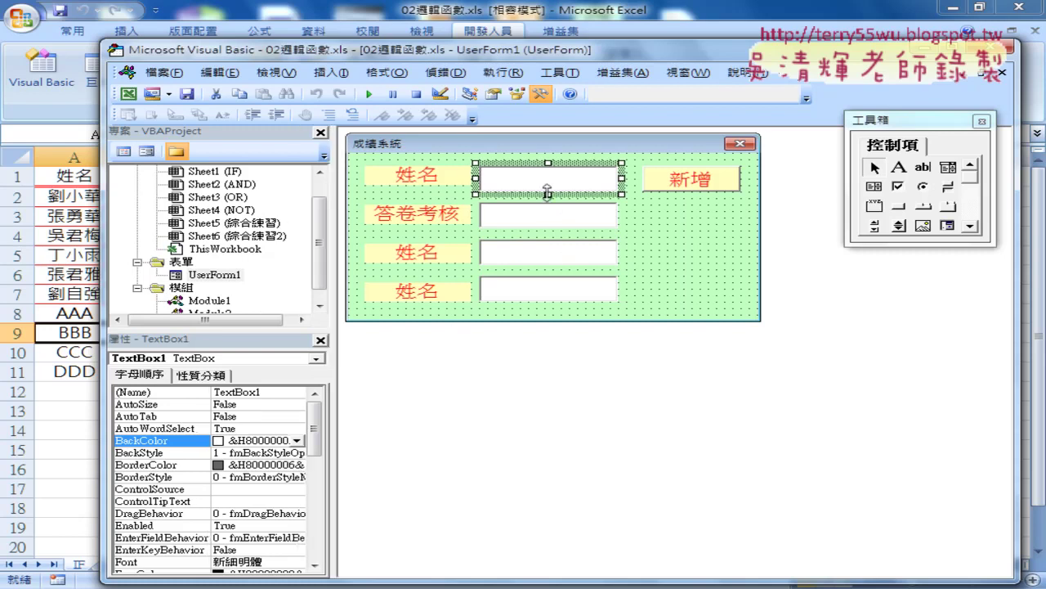
left_click(315, 417)
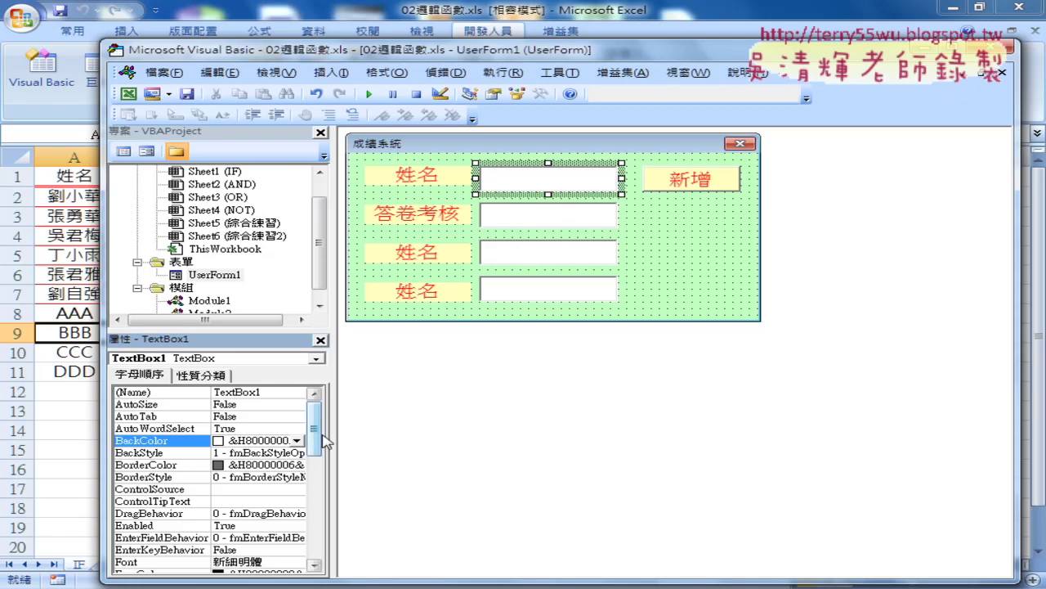
left_click_drag(319, 434, 319, 532)
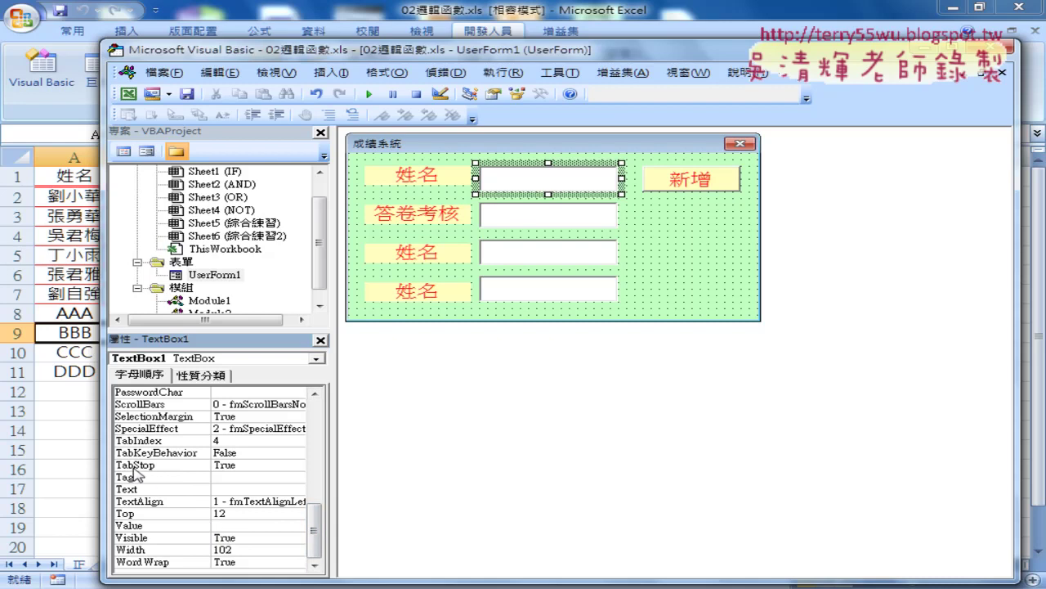
left_click(139, 442)
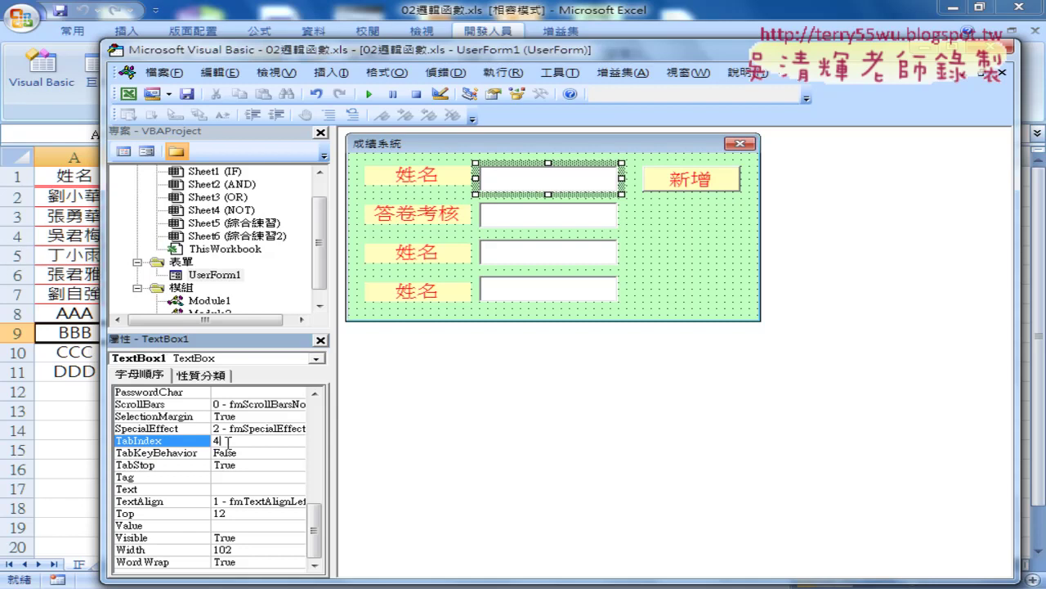
left_click_drag(227, 442, 214, 442)
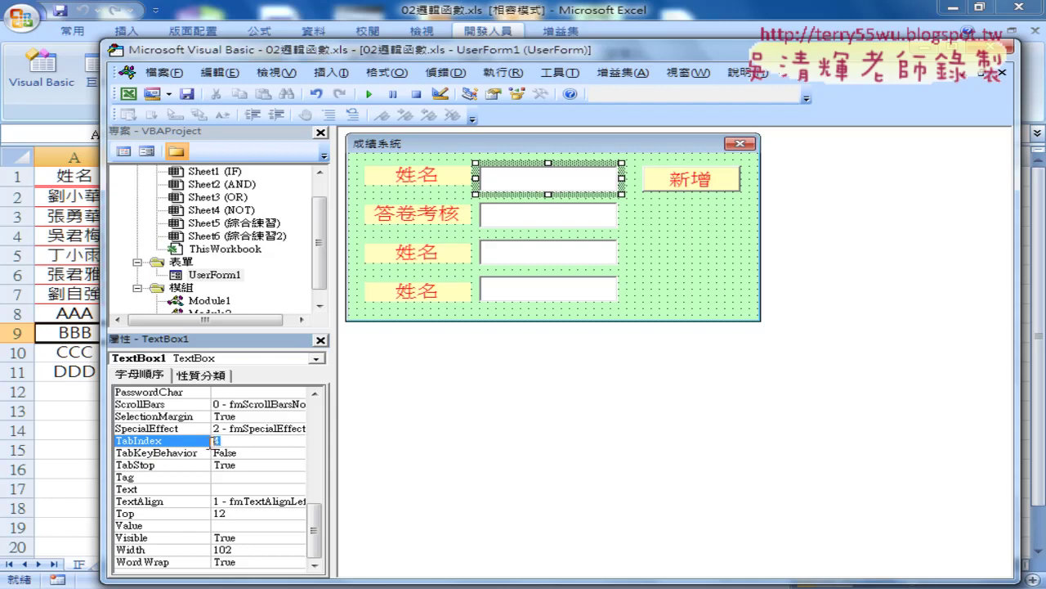
Step: Change the third text box's TabIndex from 8 to 6
left_click(553, 224)
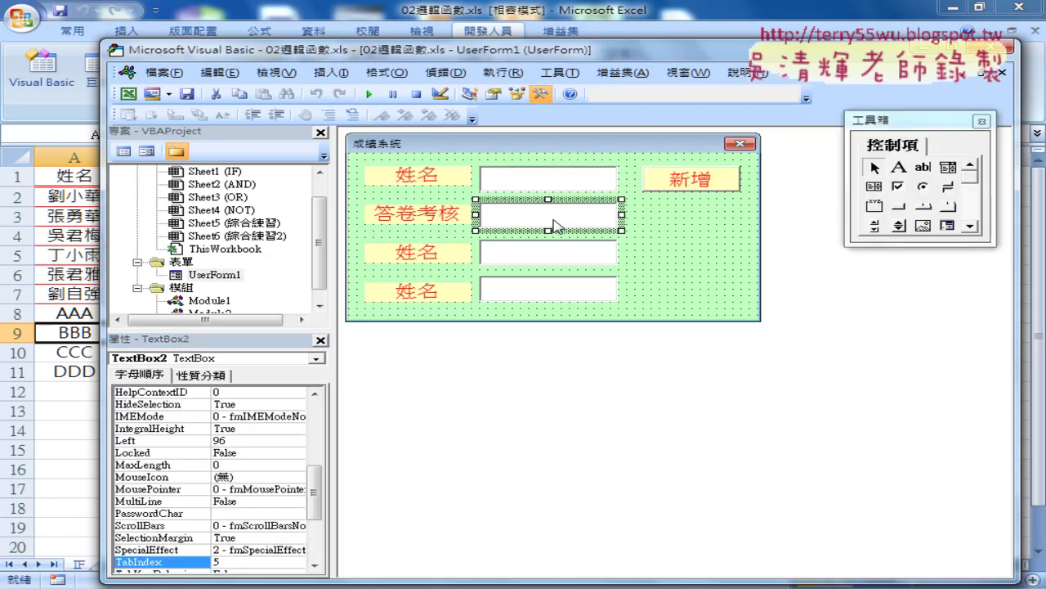
left_click(222, 562)
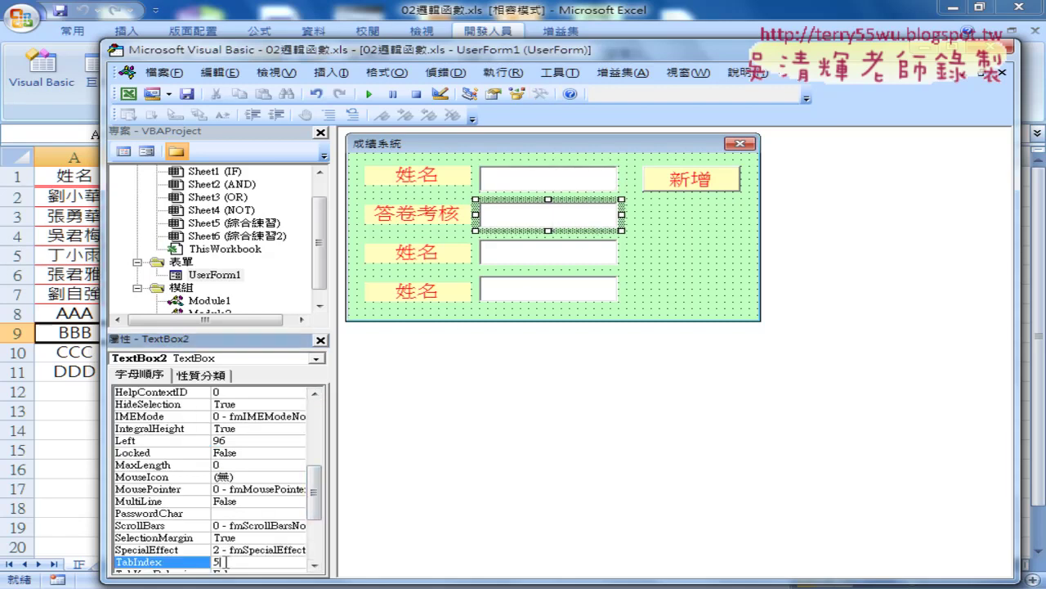
left_click(540, 263)
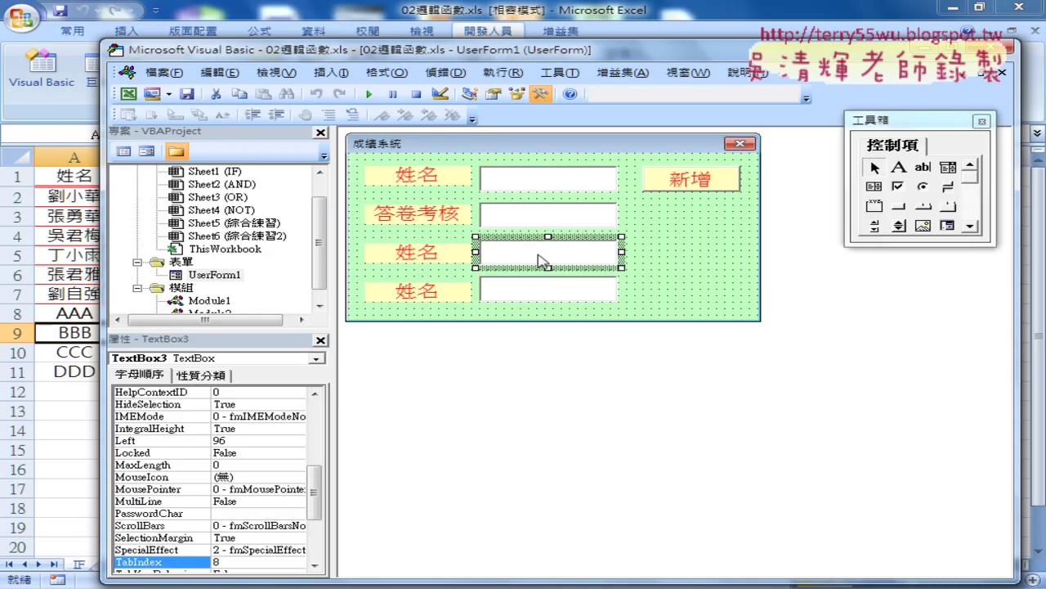
double_click(224, 562)
type("2")
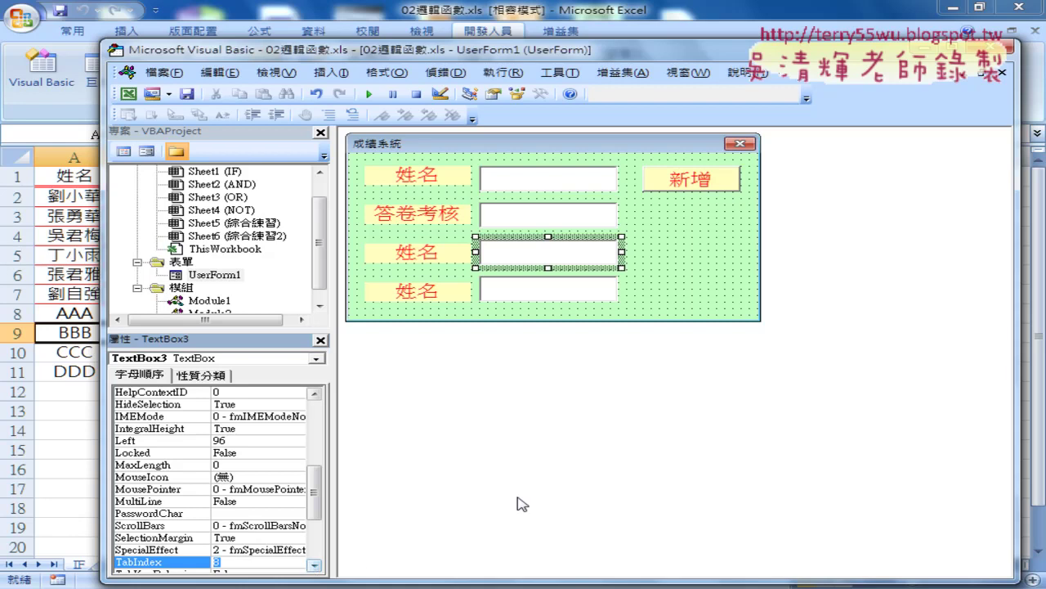
left_click(558, 225)
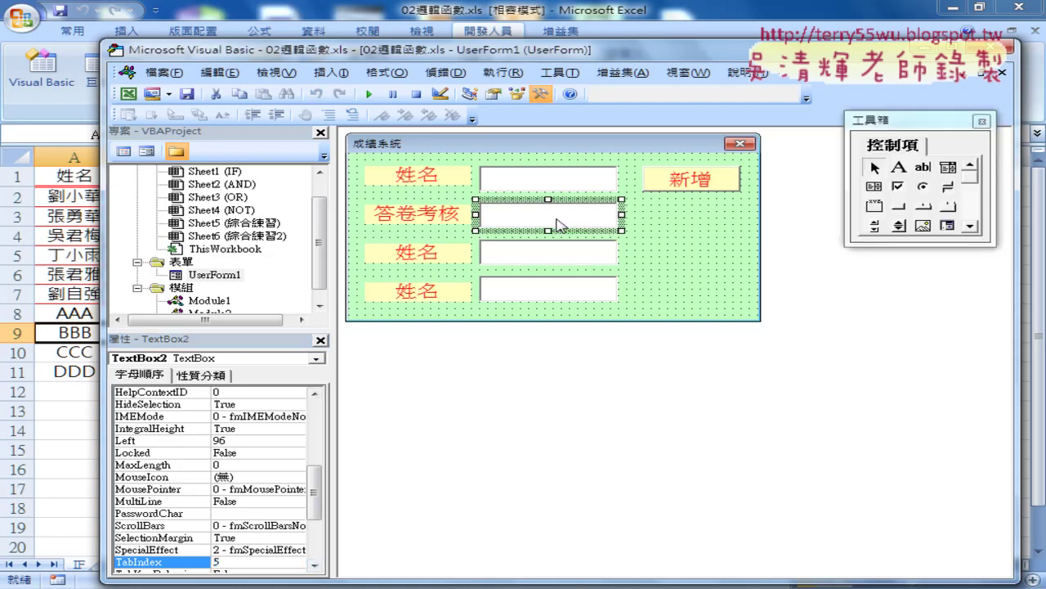
left_click(559, 258)
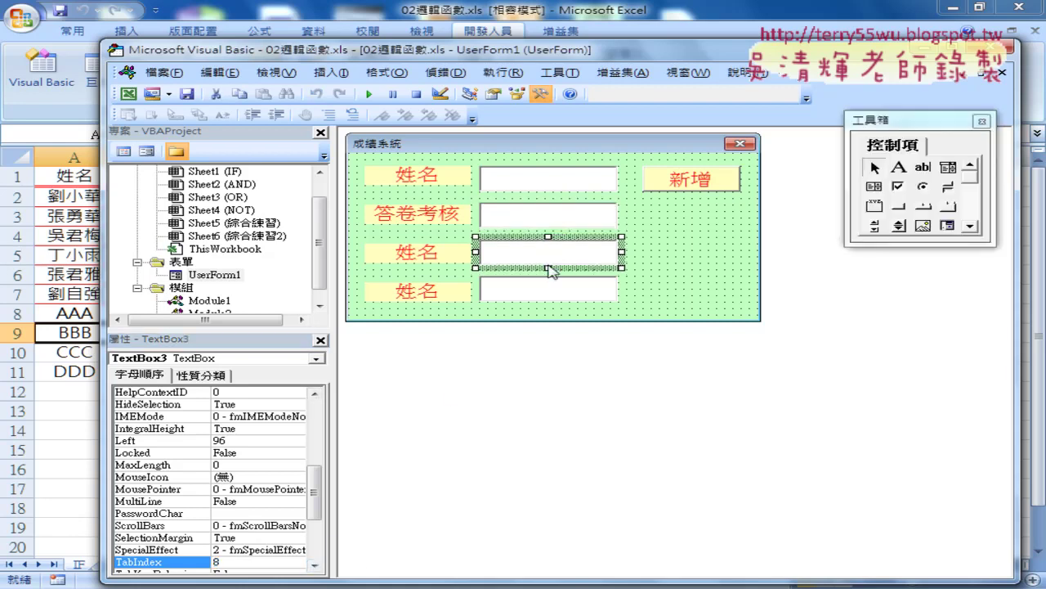
left_click(234, 559)
type("6")
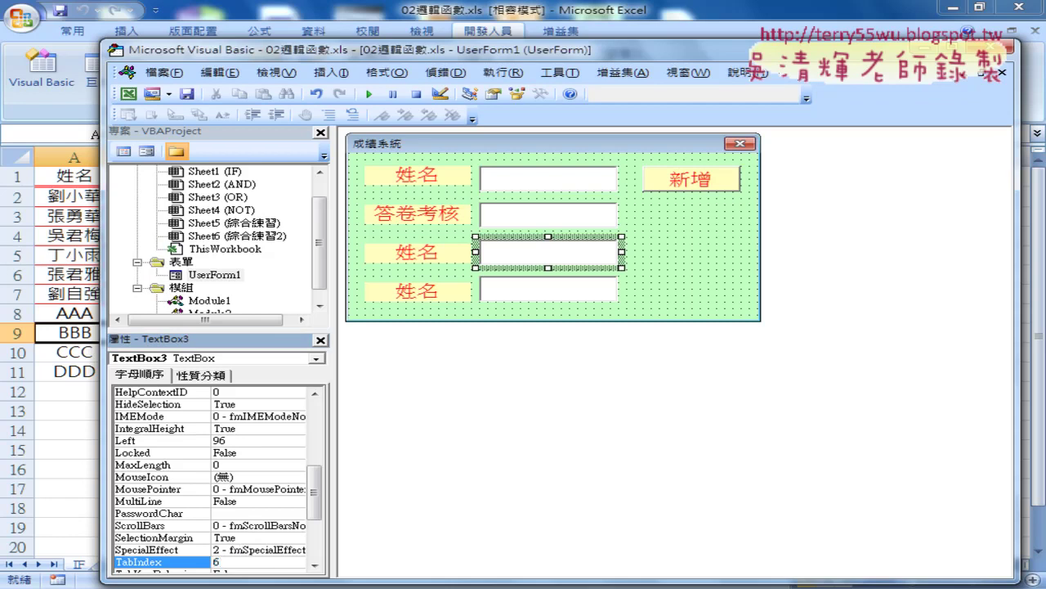
Step: Verify the fourth text box has TabIndex 7 and the 新增 button has TabIndex 8
left_click(553, 292)
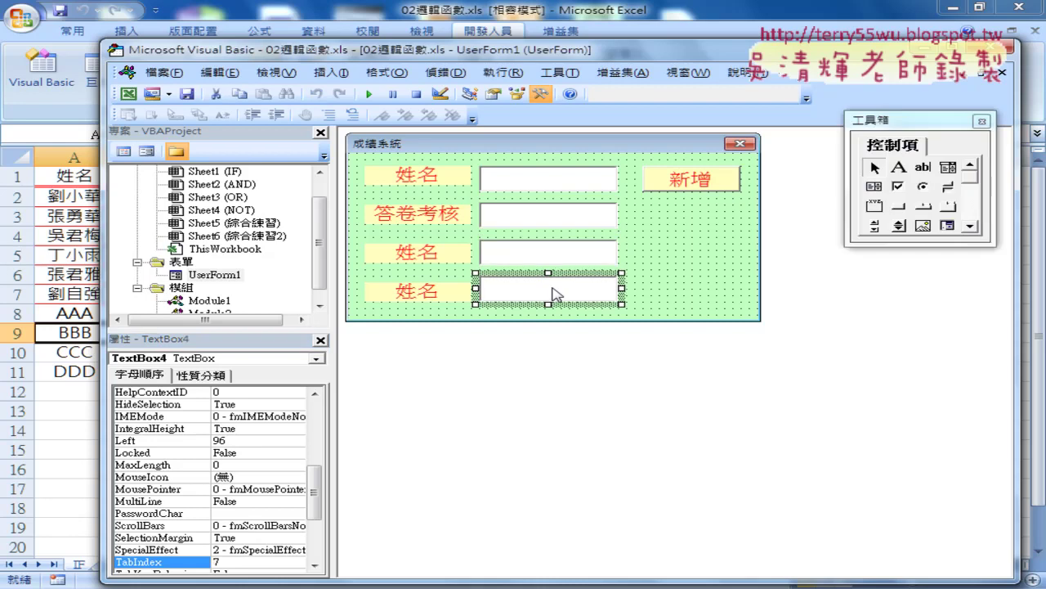
left_click(687, 187)
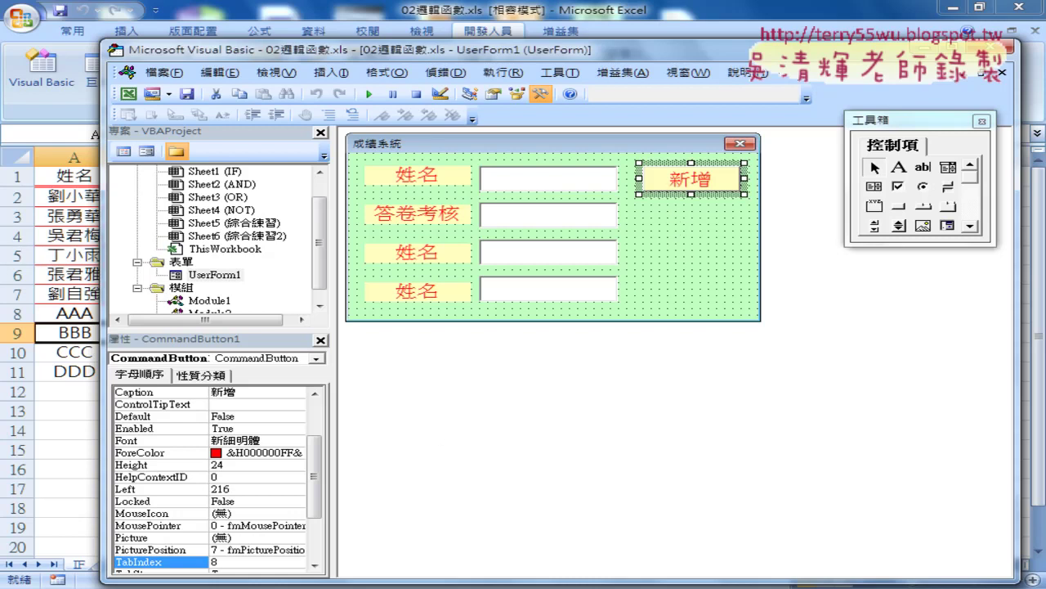
mouse_move(298, 585)
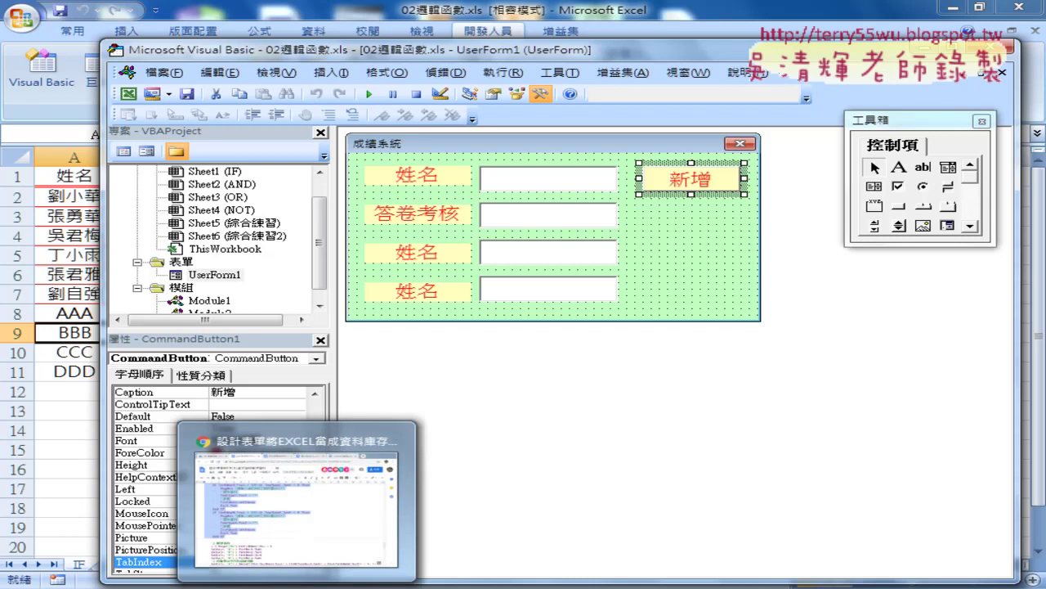
left_click(319, 515)
scroll(329, 444, "up", 2)
scroll(330, 444, "up", 5)
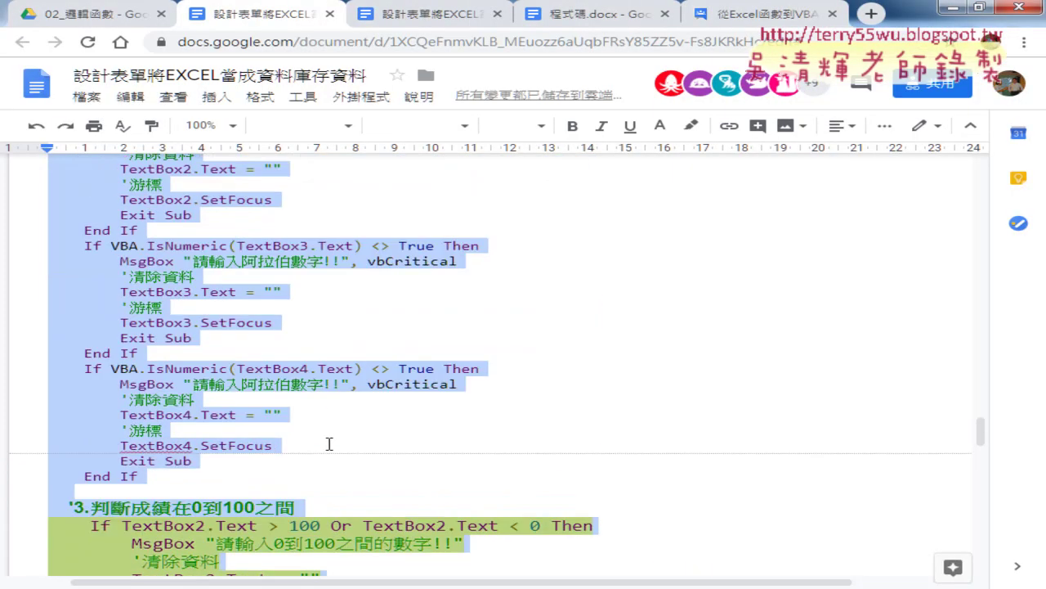
scroll(330, 444, "up", 5)
scroll(329, 444, "up", 5)
scroll(329, 444, "up", 4)
scroll(329, 444, "up", 3)
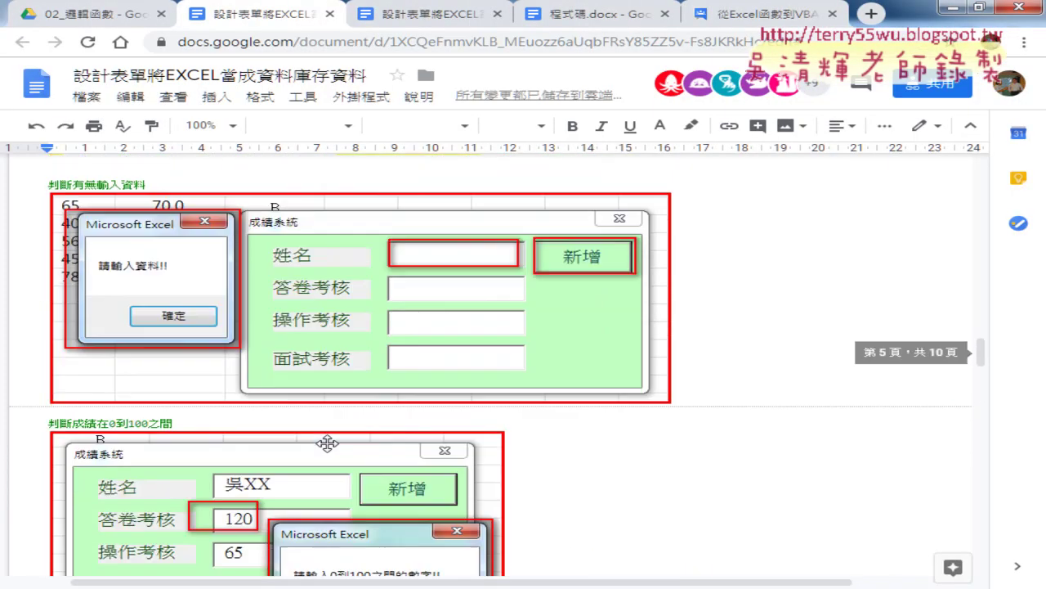
scroll(330, 444, "up", 3)
scroll(329, 444, "up", 2)
left_click(297, 290)
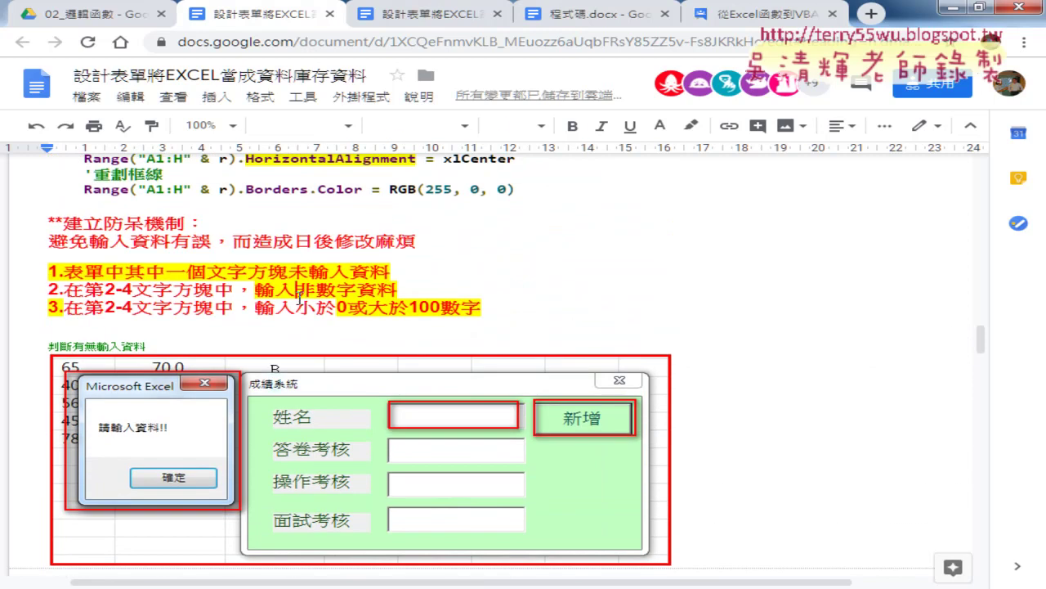
mouse_move(984, 344)
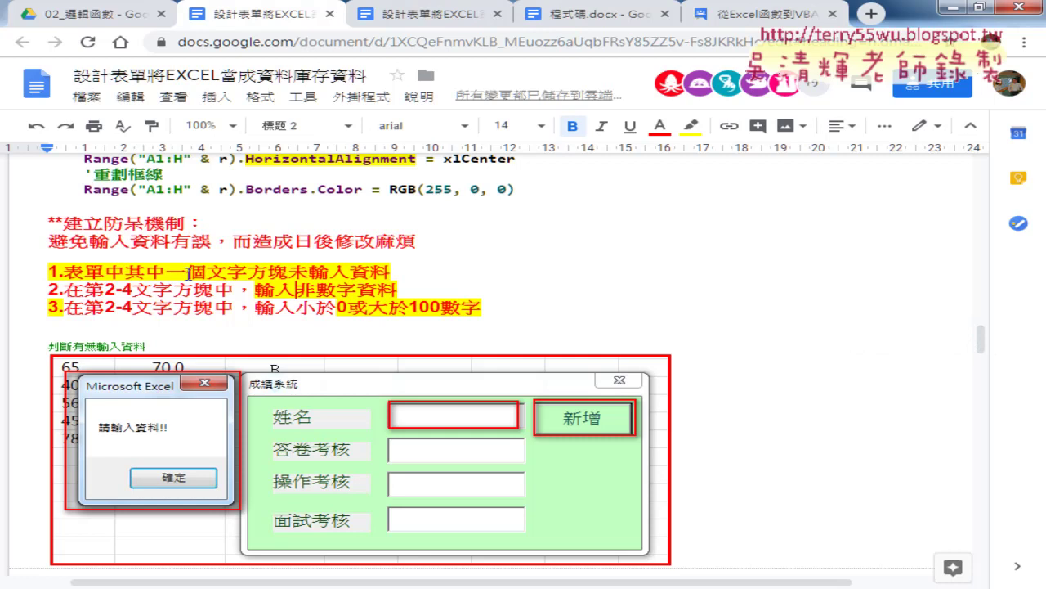
left_click_drag(206, 273, 389, 273)
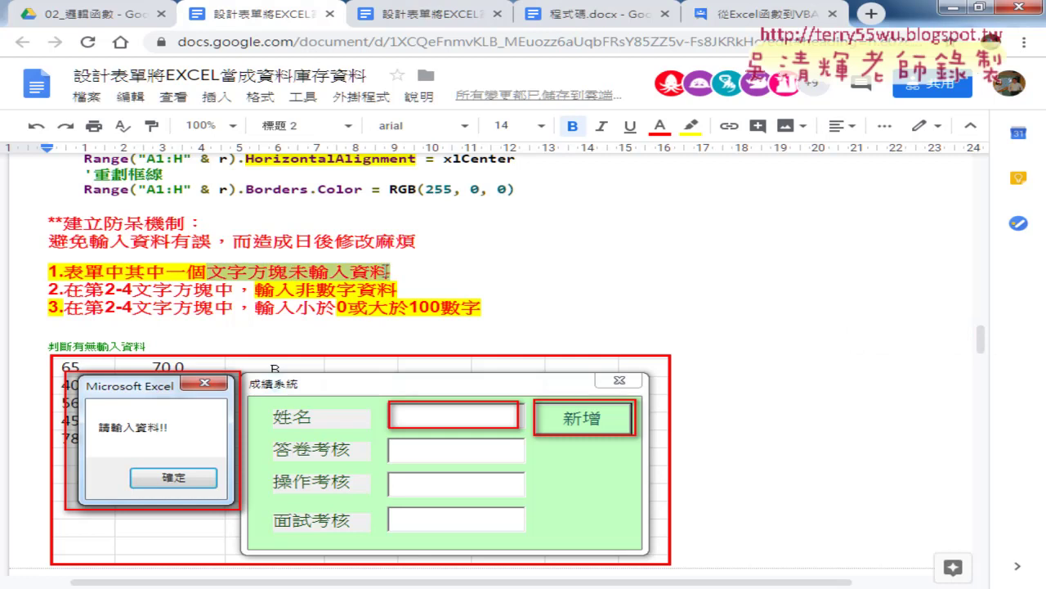
left_click(315, 273)
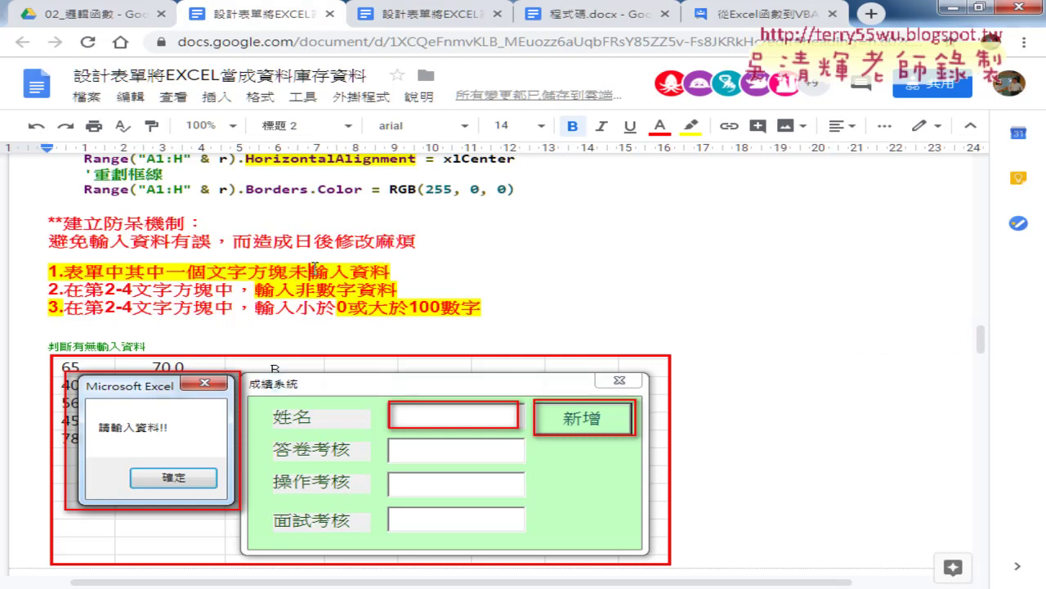
left_click_drag(287, 273, 388, 271)
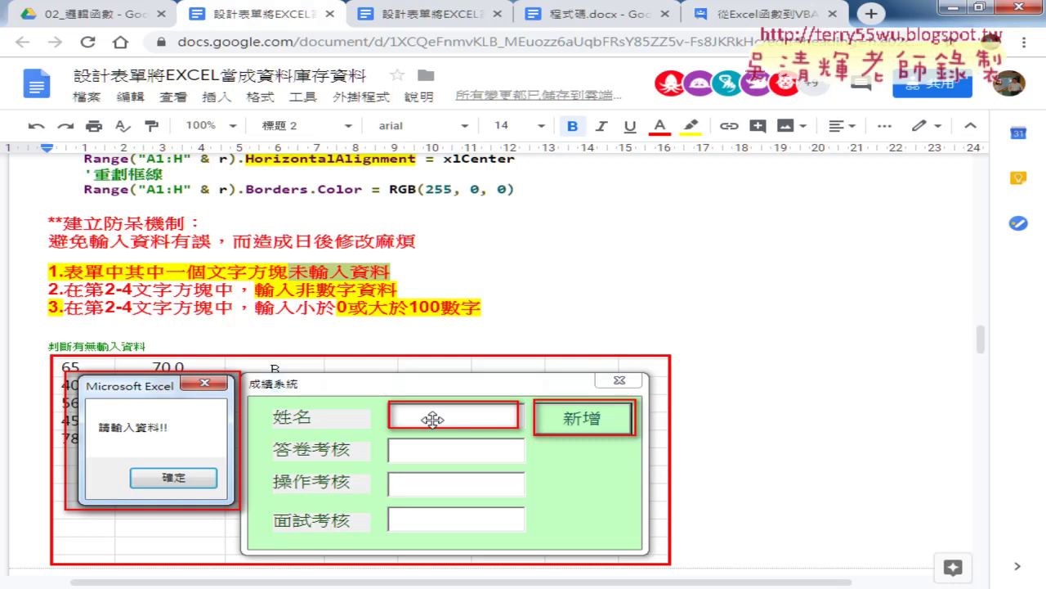
Step: Review the CommandButton1_Click listing in Google Docs and select its four empty-field If blocks
scroll(433, 419, "down", 1)
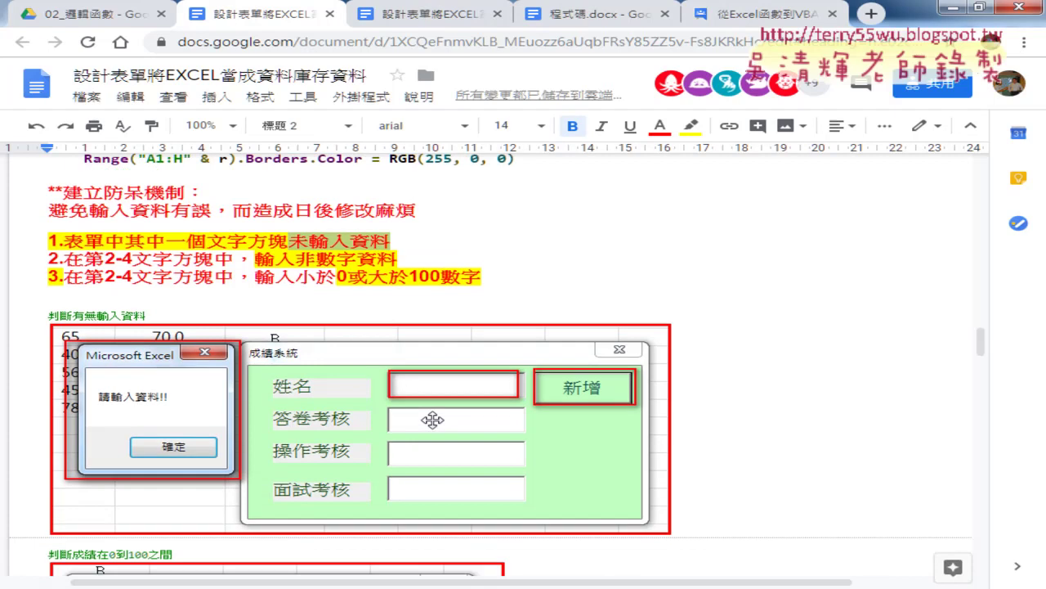
scroll(432, 419, "down", 2)
scroll(433, 420, "down", 2)
scroll(434, 420, "down", 2)
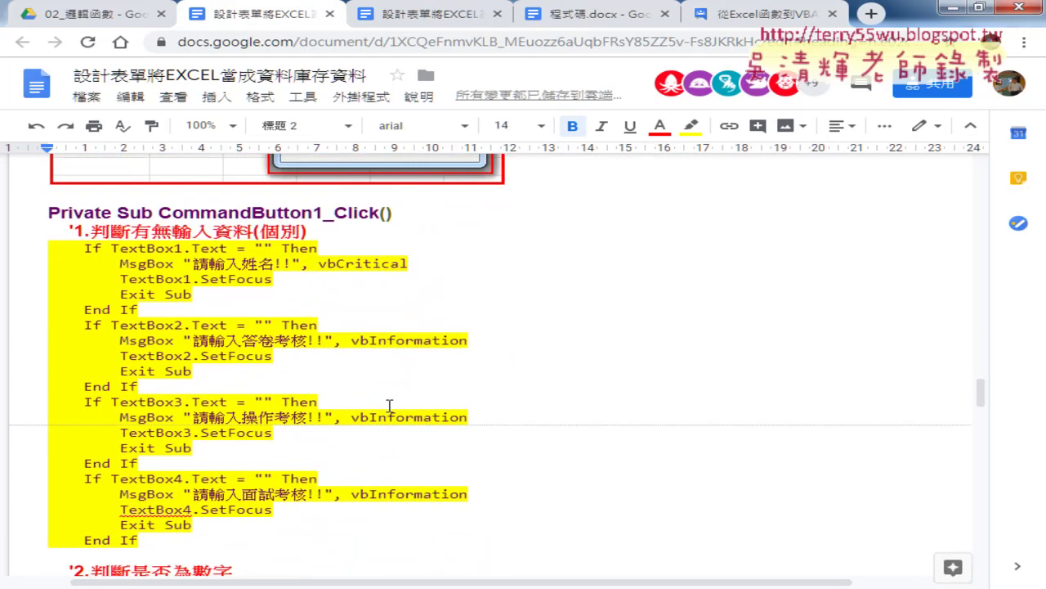
left_click(147, 278)
left_click_drag(111, 248, 275, 247)
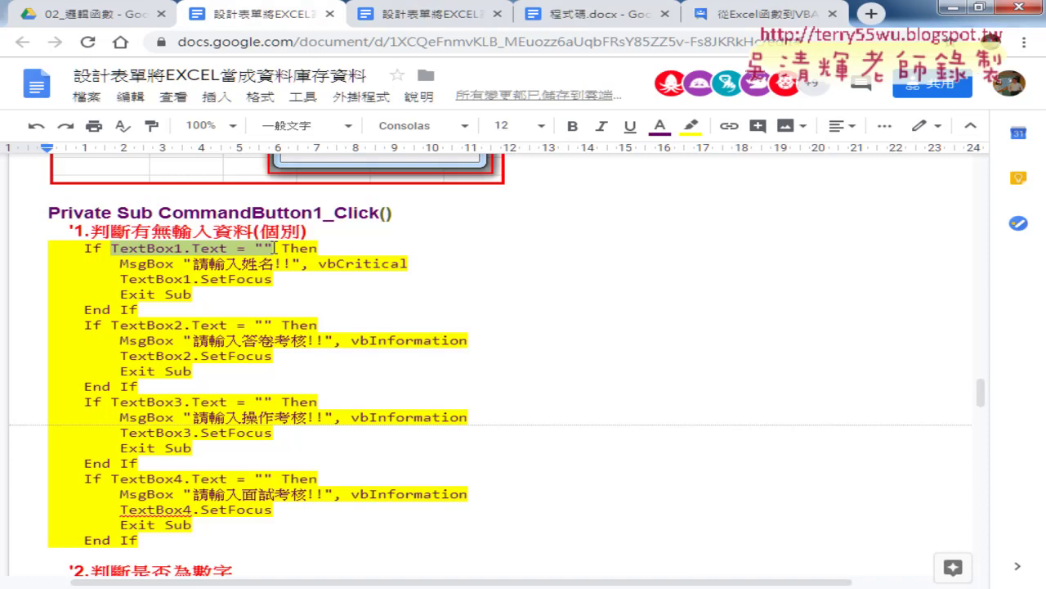
mouse_move(119, 263)
left_mouse_down()
mouse_move(412, 263)
mouse_move(301, 264)
left_mouse_up()
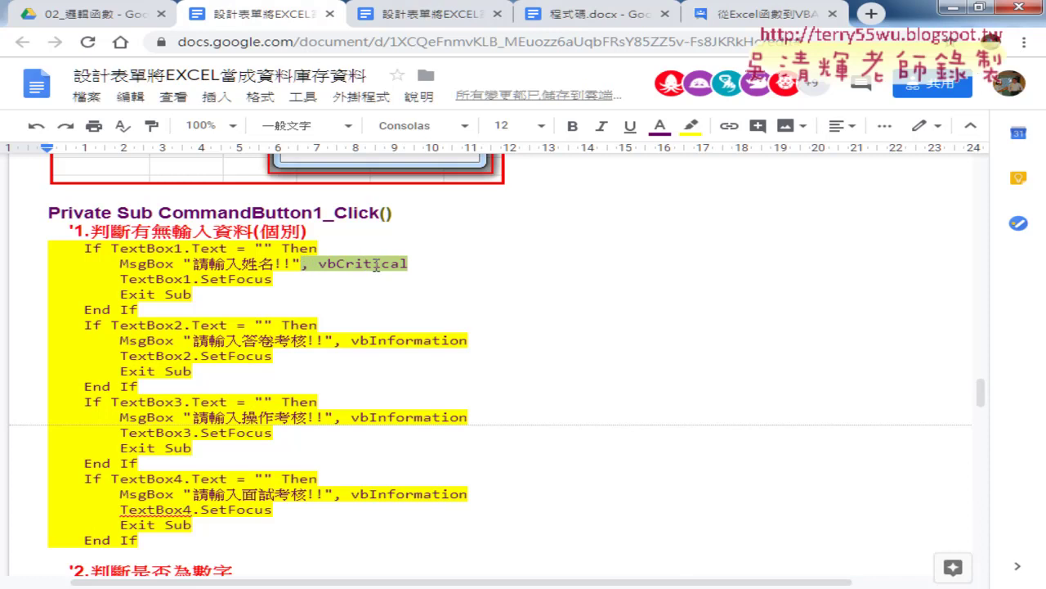
left_click(257, 278)
left_click_drag(201, 293, 123, 293)
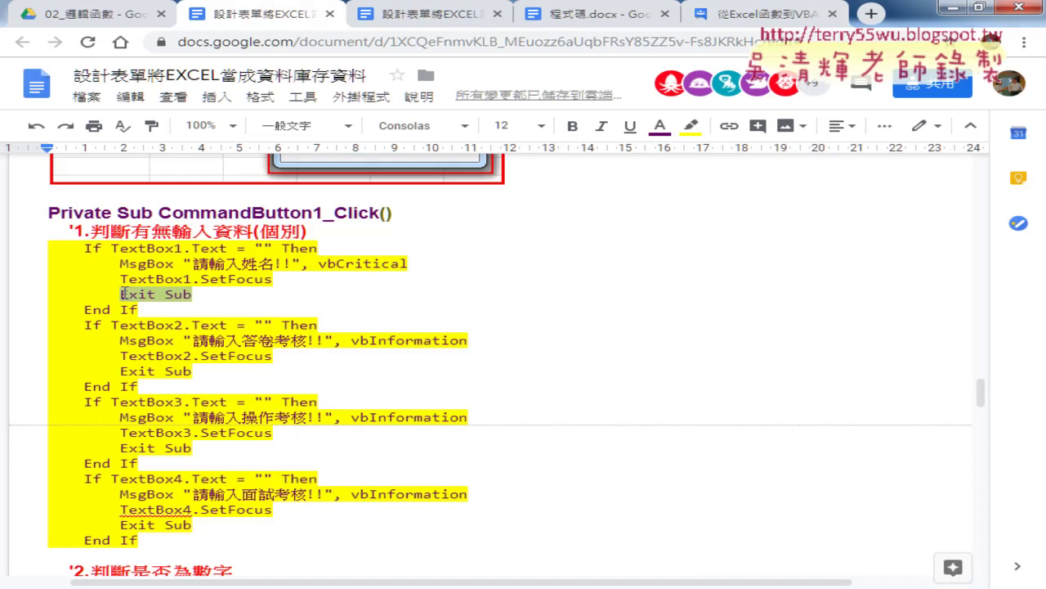
left_click_drag(139, 540, 3, 253)
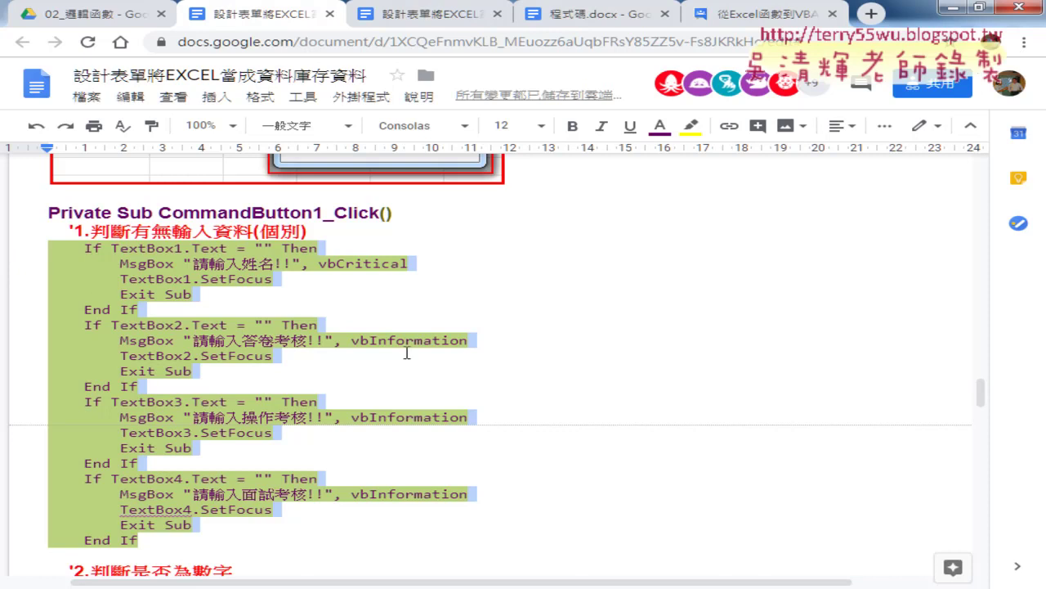
left_click(951, 7)
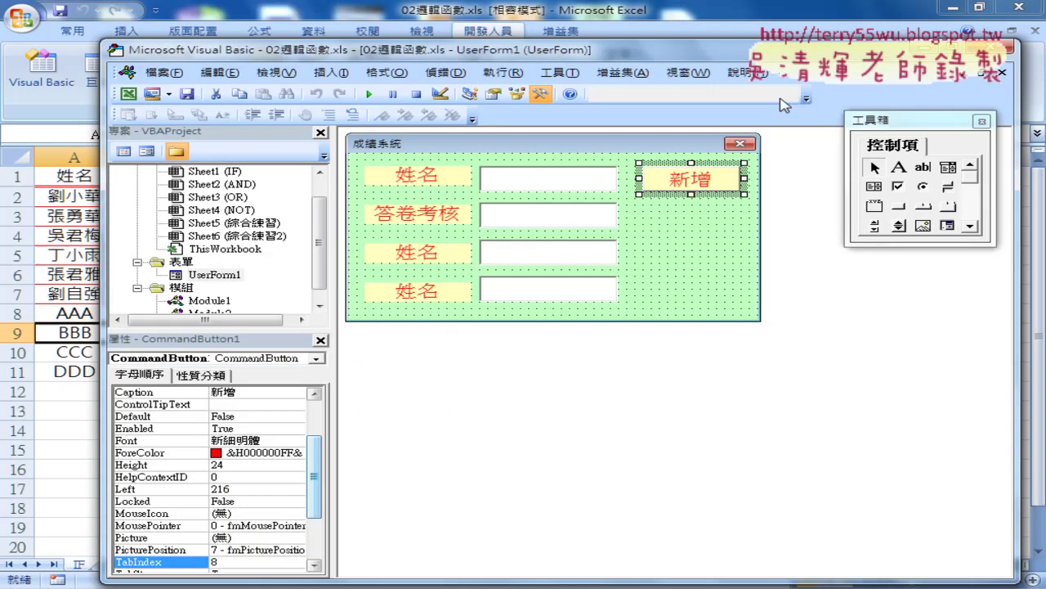
Step: Paste the four empty-field If blocks at line 3 of the 新增 button's click code and run the form
double_click(707, 183)
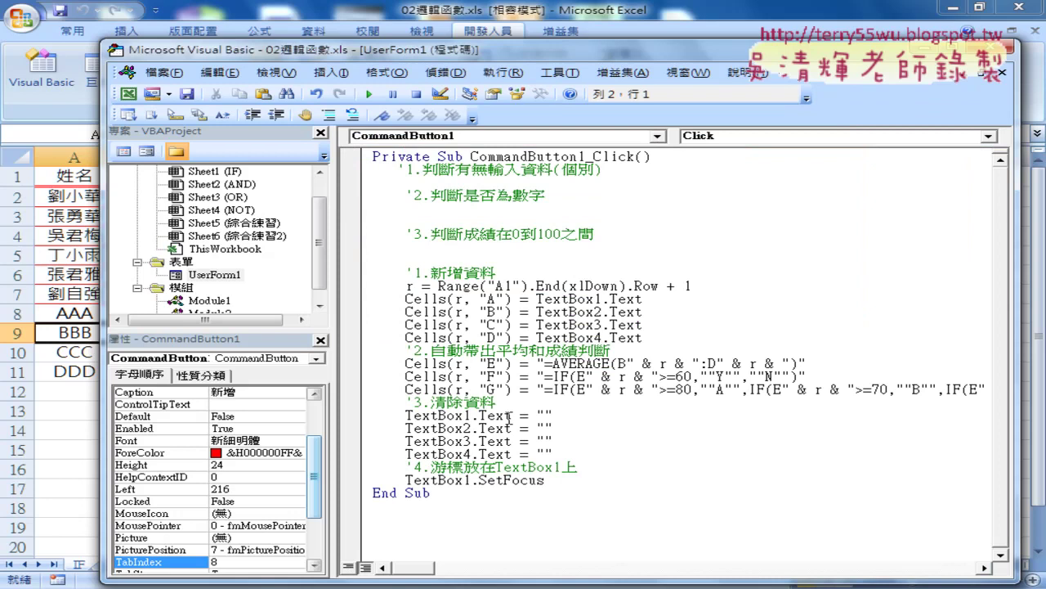
left_click_drag(544, 480, 335, 271)
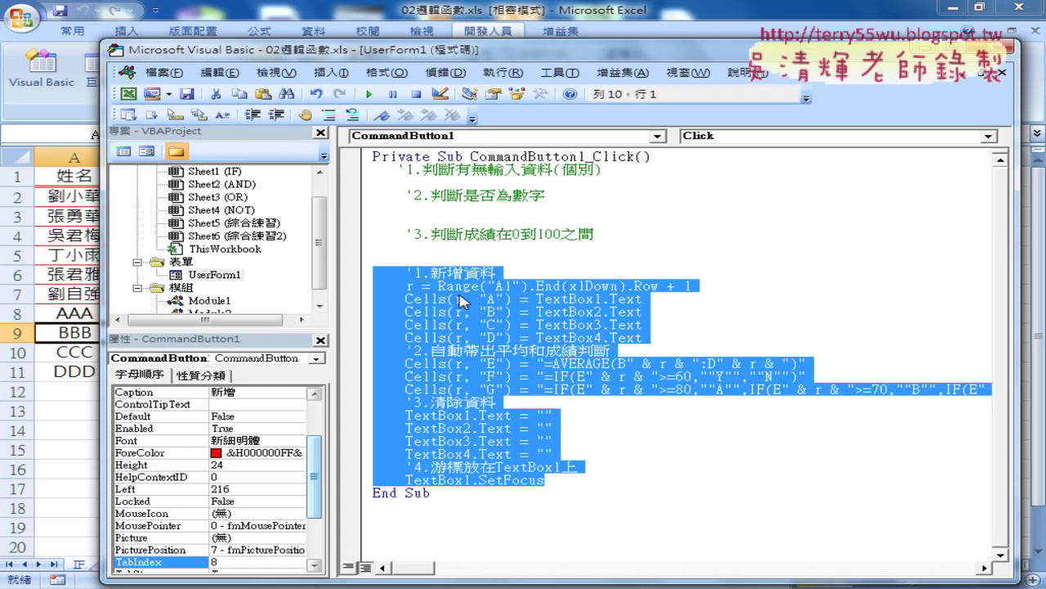
left_click(442, 180)
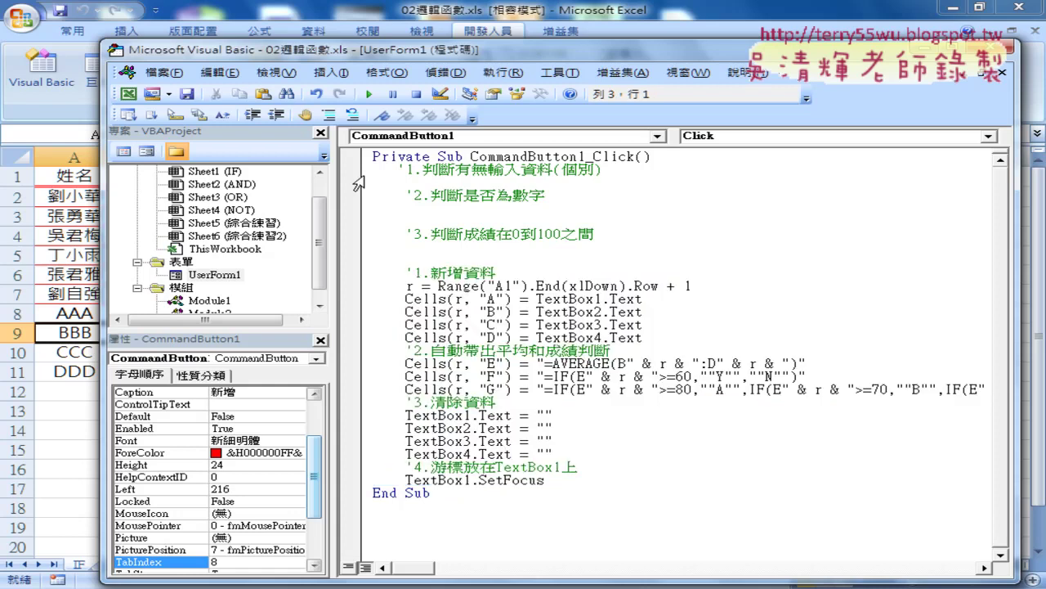
type("If TextBox1.Text = \"\" Then         MsgBox \"請輸入姓名!!\", vbCritical         TextBox1.SetFocus         Exit Sub     End If     If TextBox2.Text = \"\" Then         MsgBox \"請輸入答卷考核!!\", vbInformation         TextBox2.SetFocus         Exit Sub     End If     If TextBox3.Text = \"\" Then         MsgBox \"請輸入操作考核!!\", vbInformation         TextBox3.SetFocus         Exit Sub     End If     If TextBox4.Text = \"\" Then         MsgBox \"請輸入面試考核!!\", vbInformation         TextBox4.SetFocus         Exit Sub     End If")
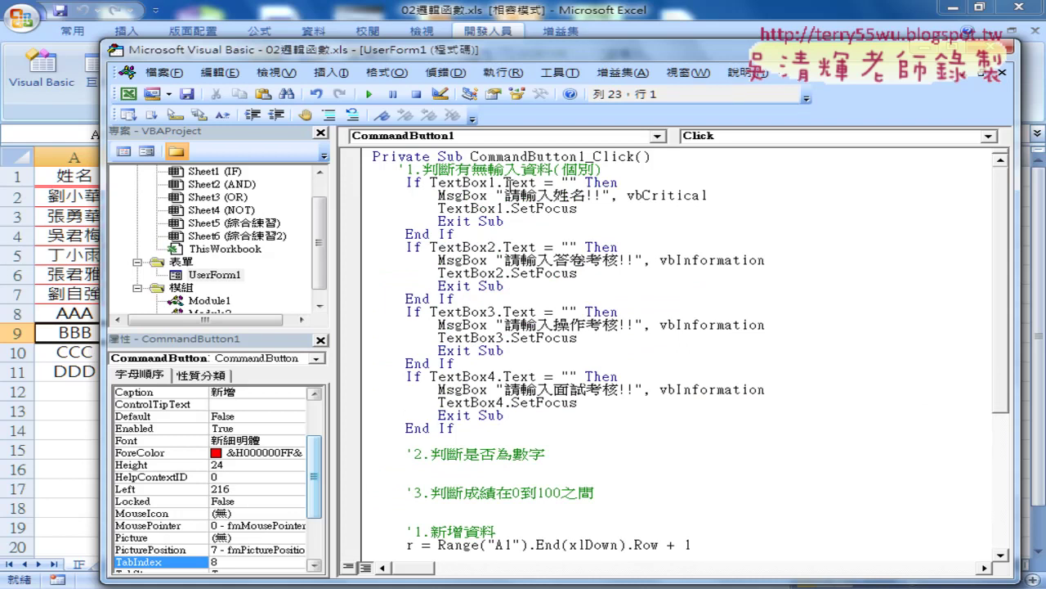
left_click(369, 95)
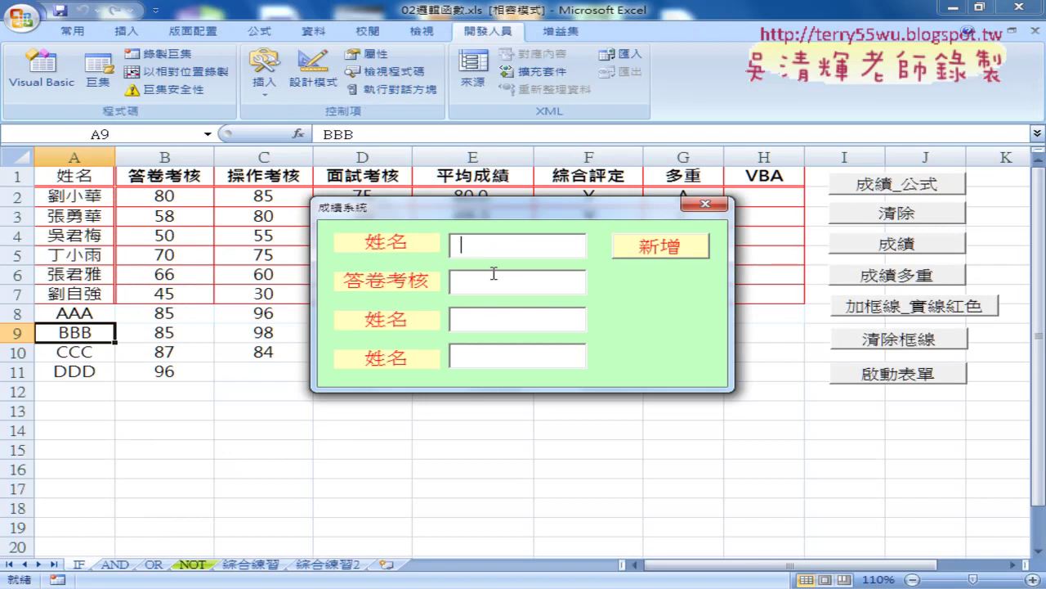
Step: Submit the empty form, then with only name EEE, dismissing the name and written-test warnings
left_click(654, 256)
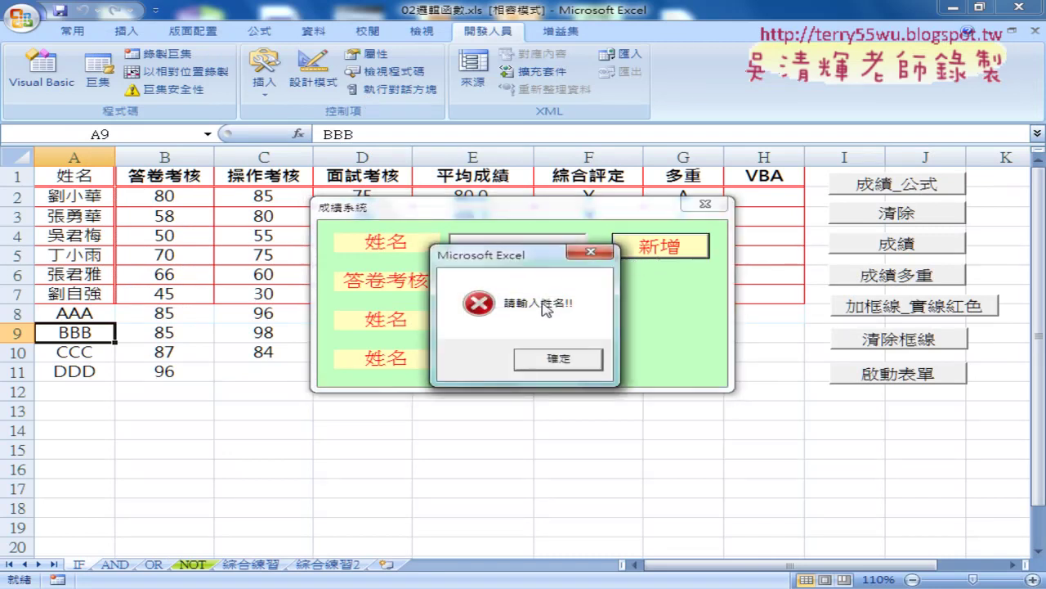
left_click_drag(524, 262, 657, 237)
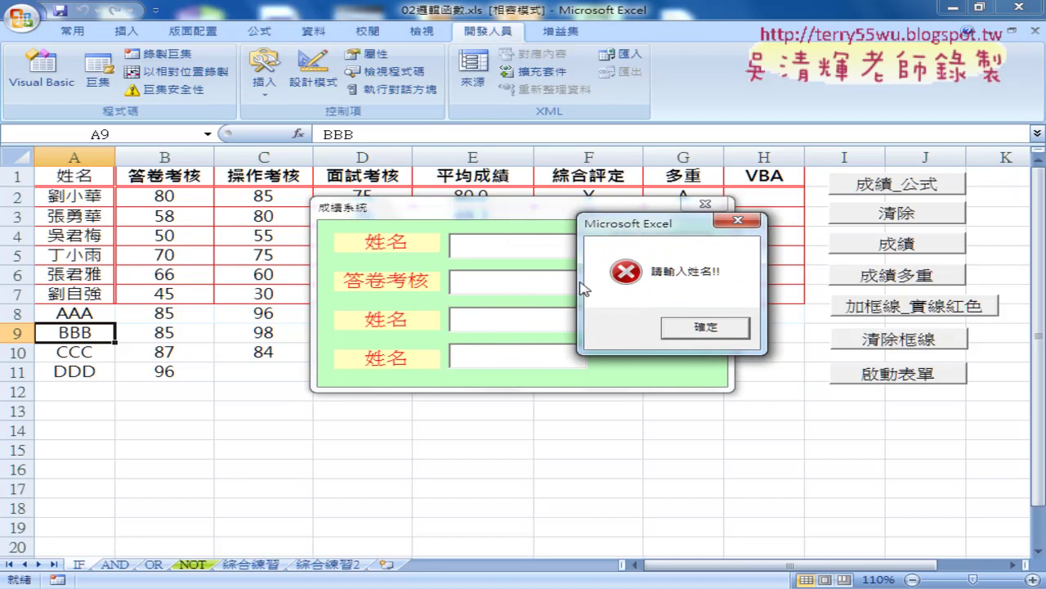
left_click(693, 332)
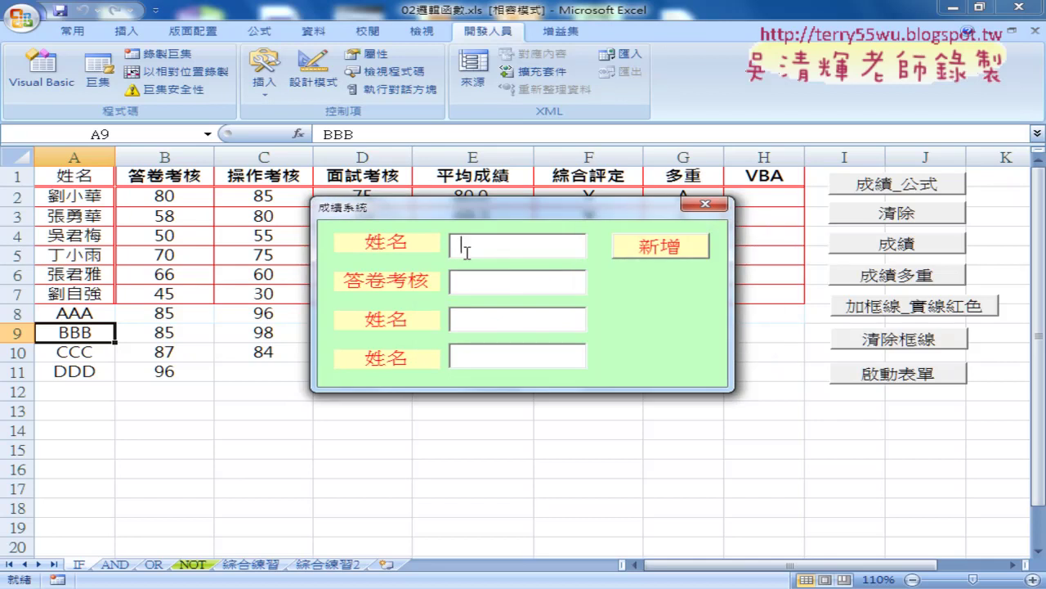
type("EEE")
left_click(658, 245)
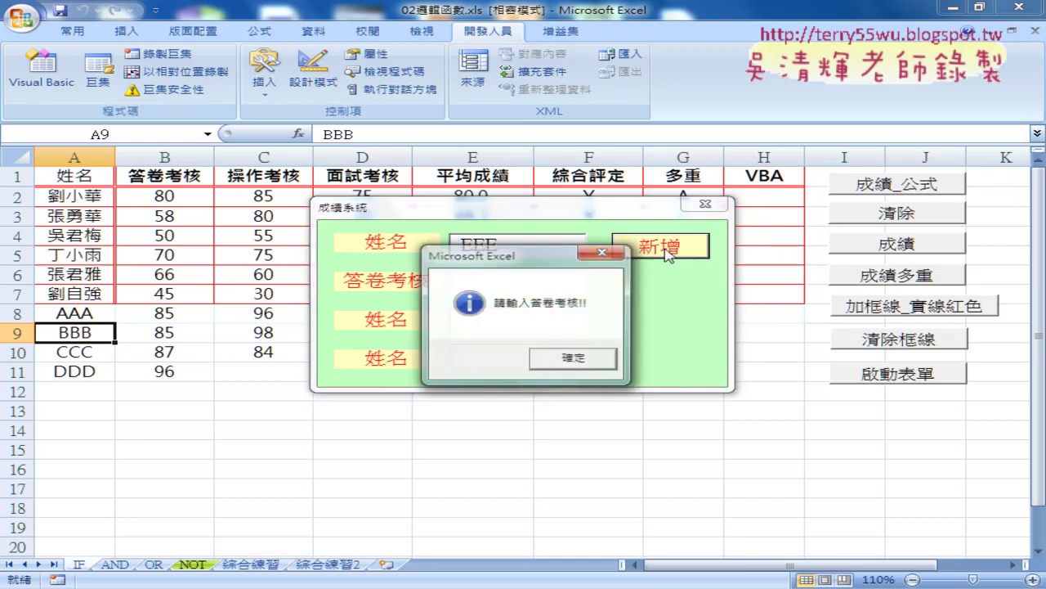
left_click_drag(531, 286, 733, 215)
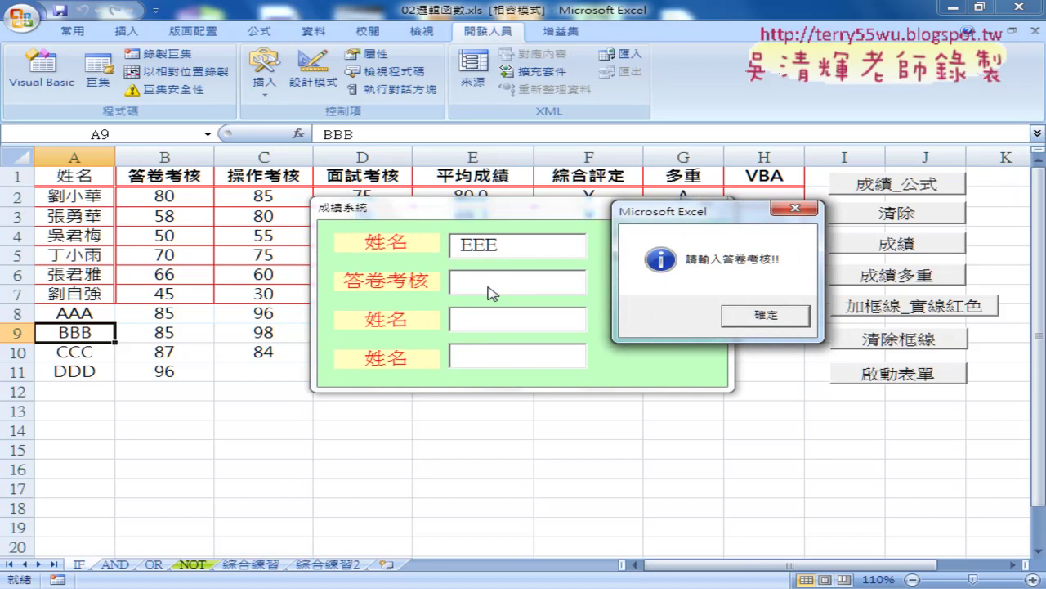
left_click(772, 319)
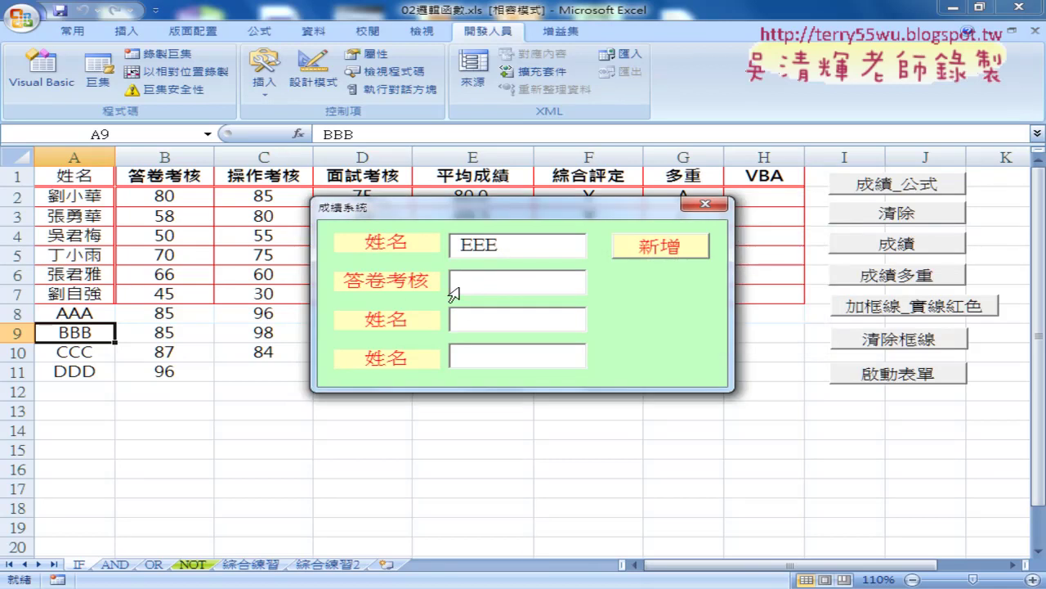
Step: Enter scores 85 and 96, submit, and dismiss the interview-score warning
type("85")
key("Tab")
type("96")
left_click(679, 255)
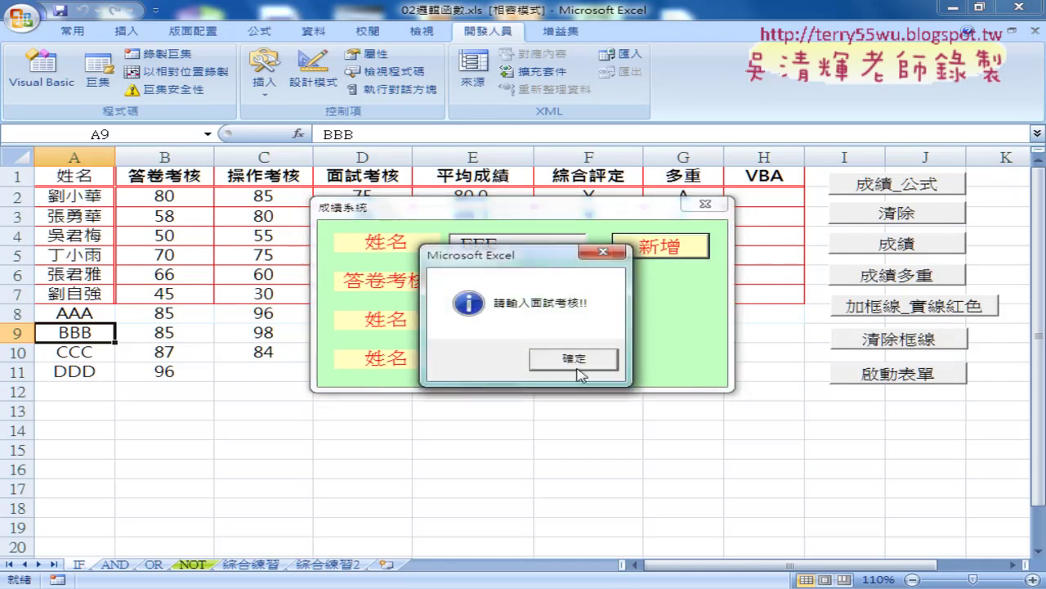
left_click(576, 360)
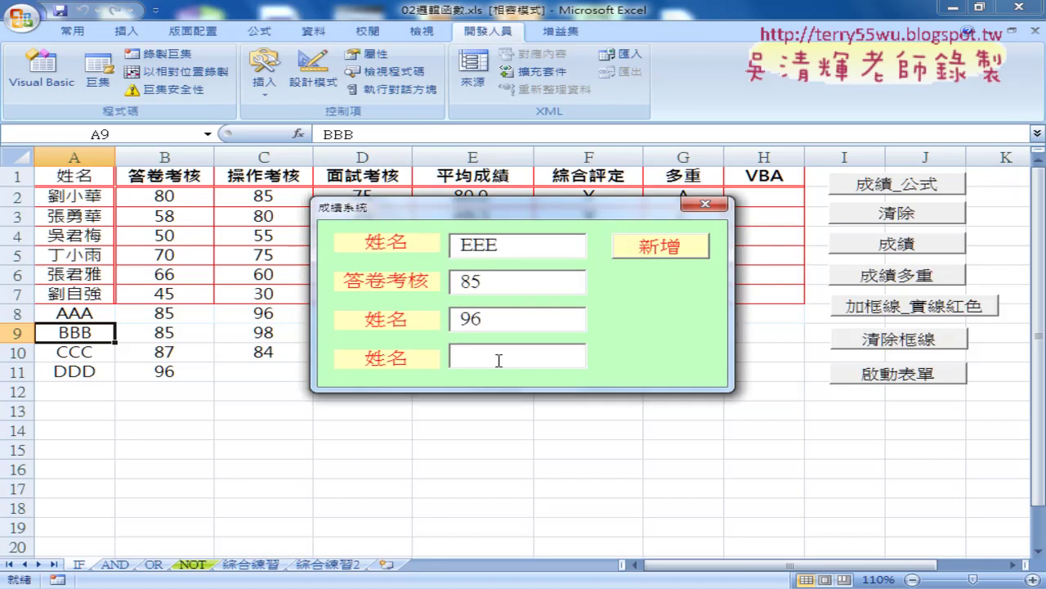
Step: Close the form and delete the TextBox2–TextBox4 empty-field If blocks from the click code
left_click(705, 203)
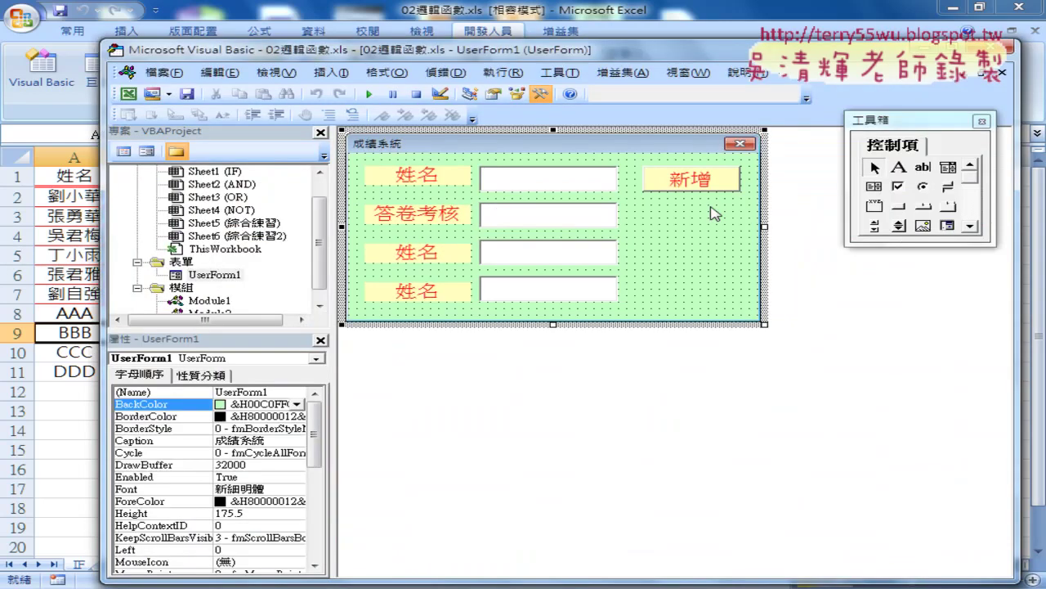
left_click(703, 182)
double_click(705, 185)
scroll(540, 389, "down", 1)
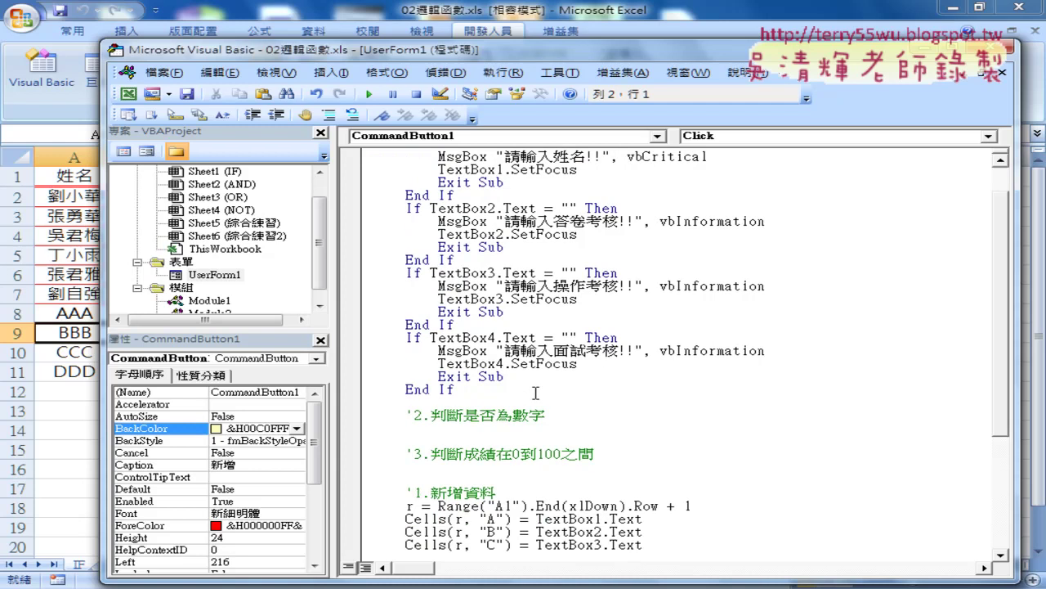
scroll(536, 392, "down", 1)
scroll(472, 482, "down", 1)
left_click_drag(471, 390, 322, 130)
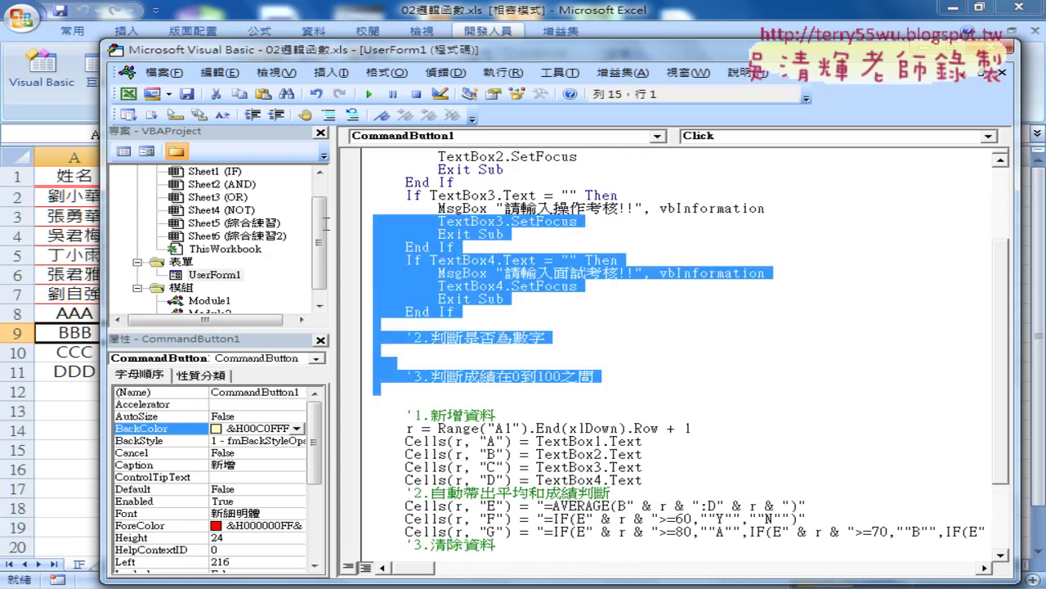
left_click(481, 286)
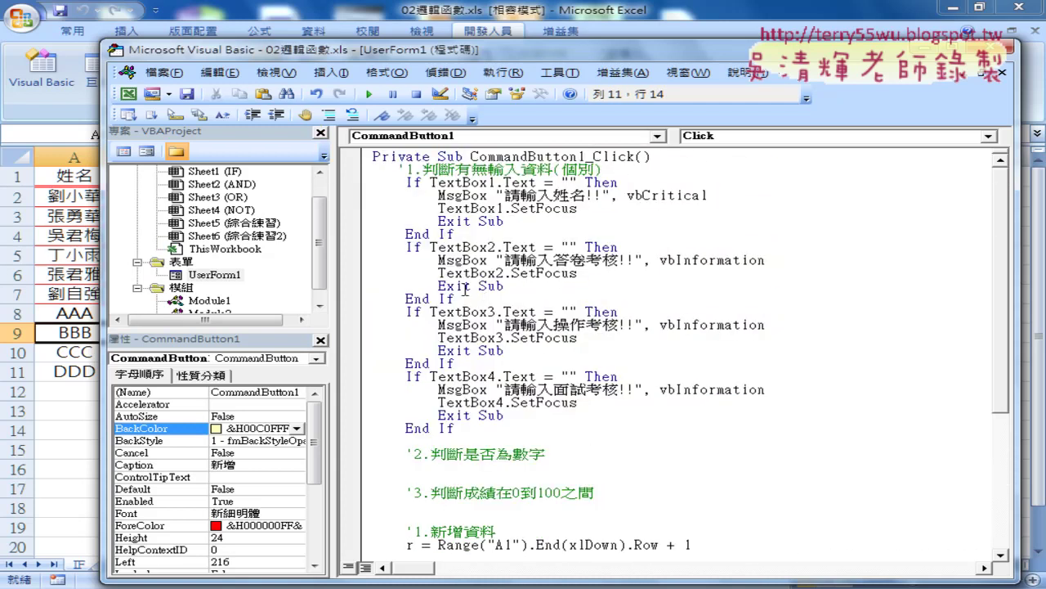
left_click_drag(484, 433, 341, 257)
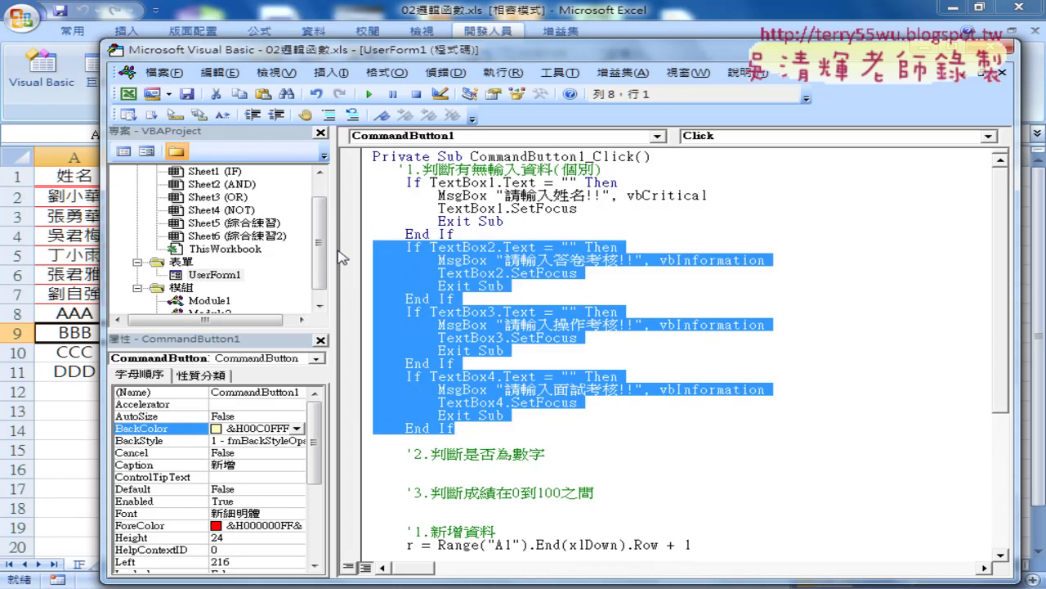
key("Delete")
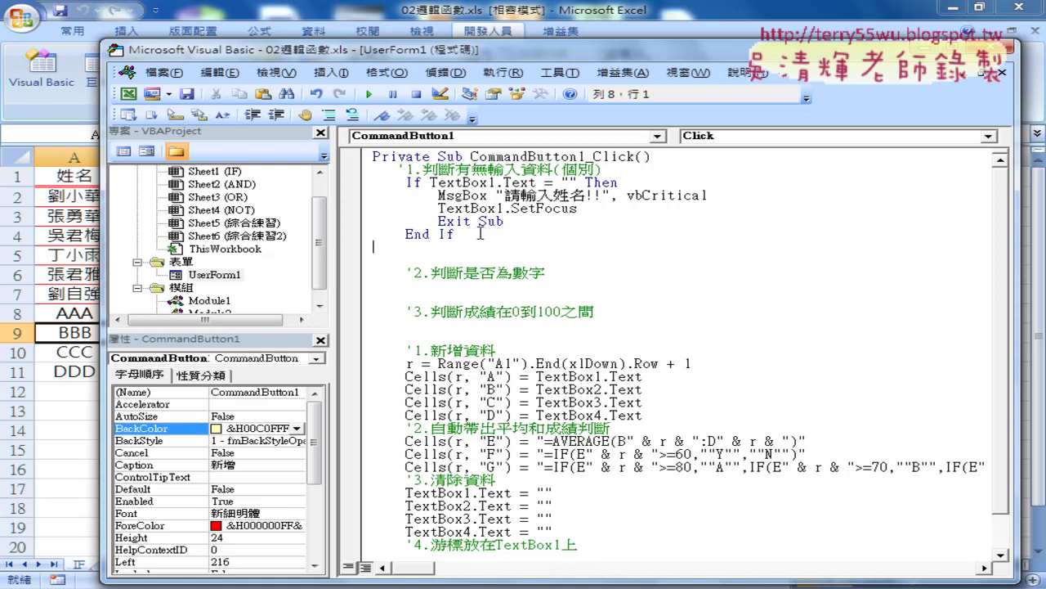
Step: Delete everything from Then through End If in the TextBox1 check
left_click_drag(455, 235, 430, 181)
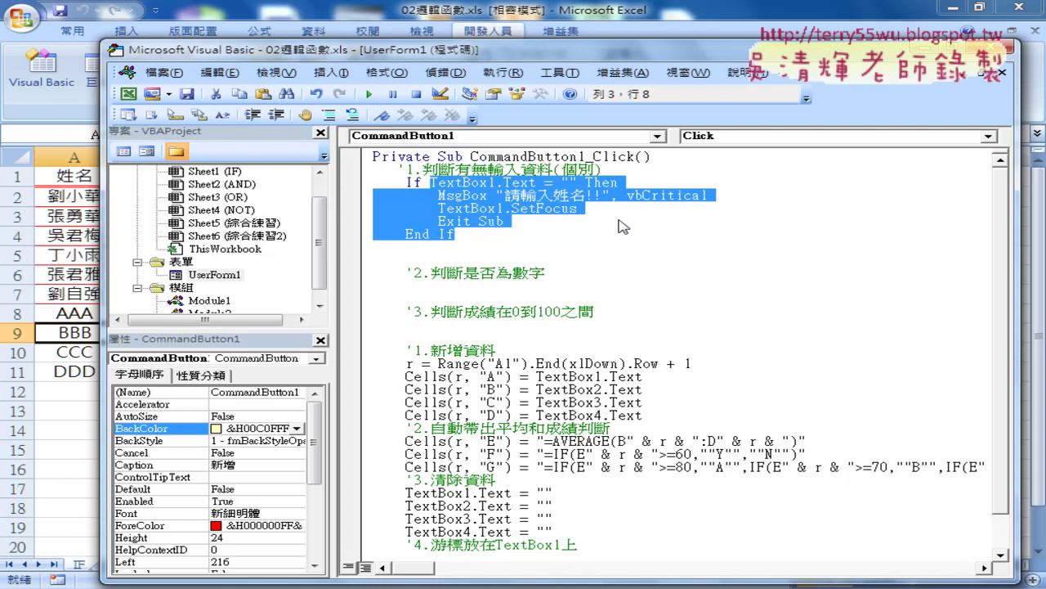
left_click_drag(621, 227, 582, 181)
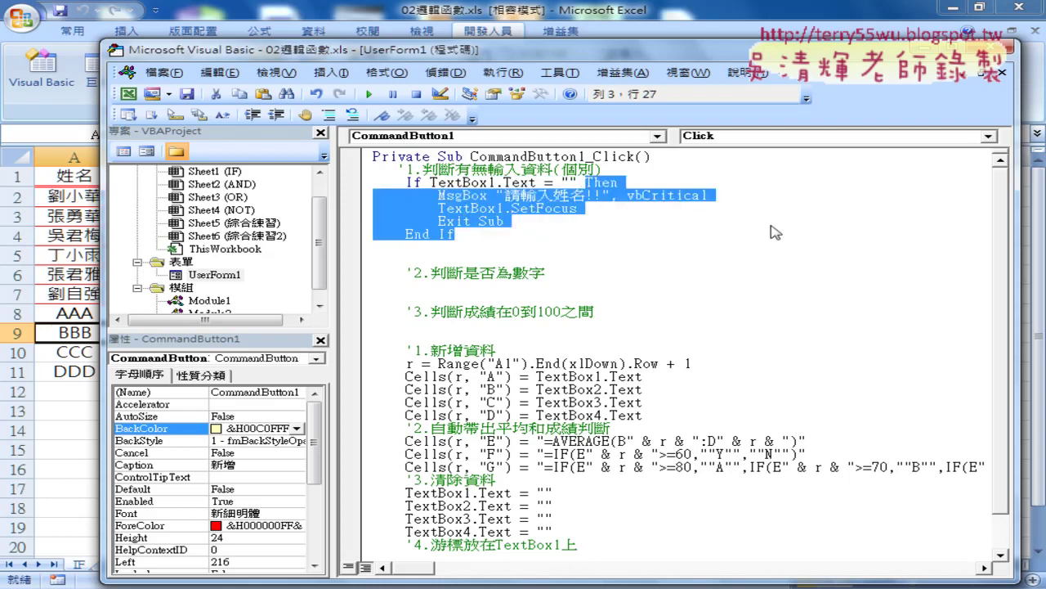
key("Delete")
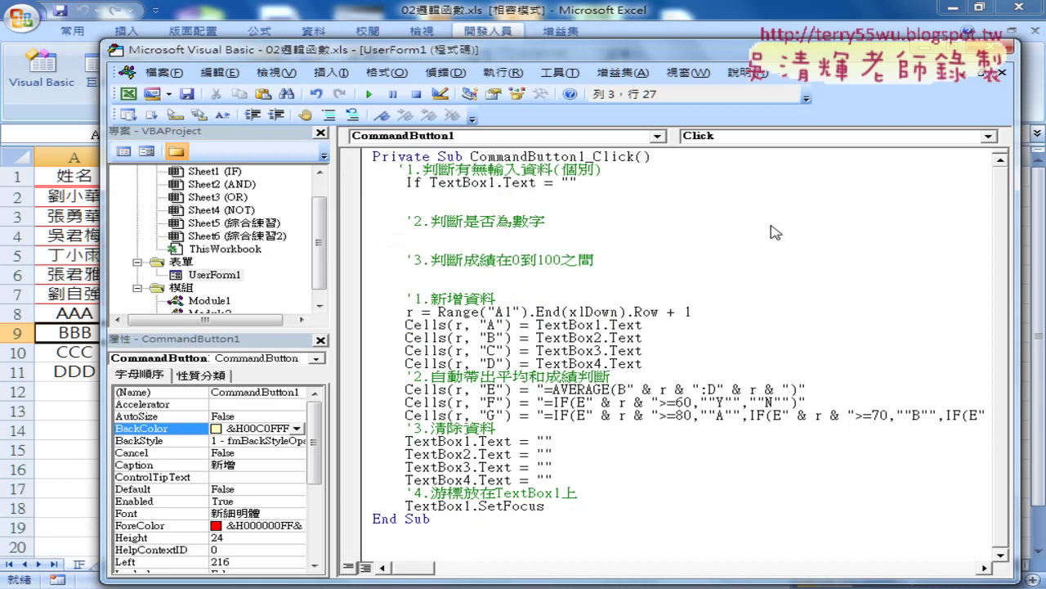
Step: Complete the TextBox1 check with Then, an empty msgbox "" line, and End If
left_click(442, 182)
left_click_drag(436, 183, 573, 183)
left_click(595, 183)
type("the")
type("n")
key("Return")
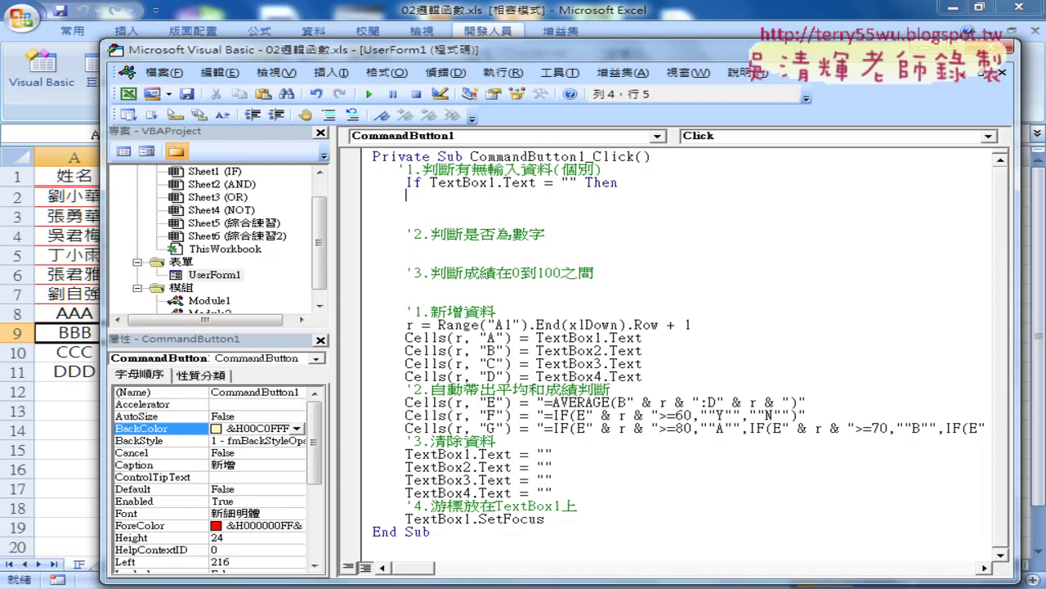
key("Return")
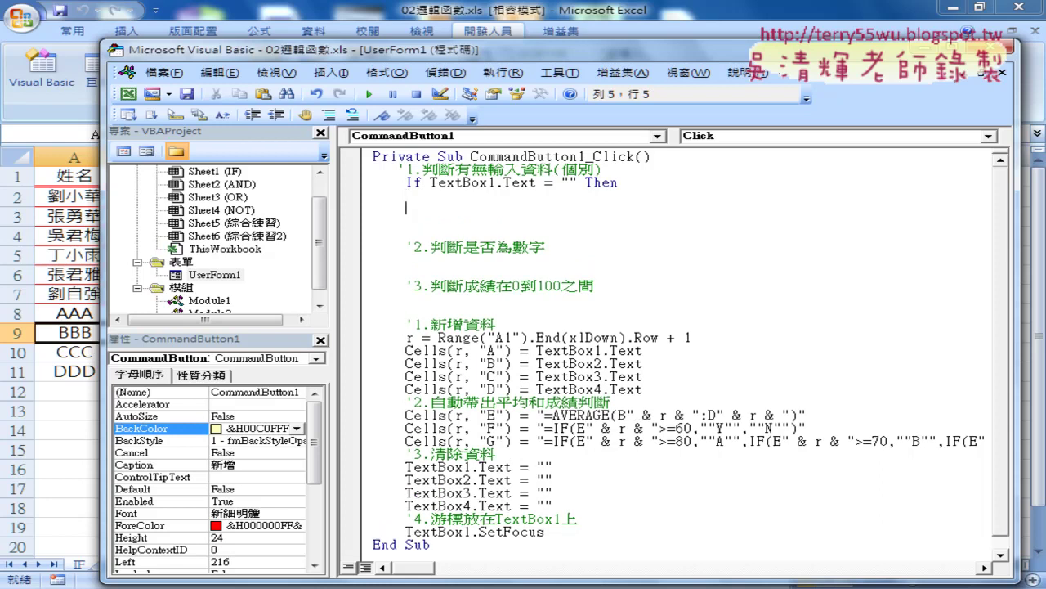
type("en")
type("d if")
key("Up")
type("m")
type("sg")
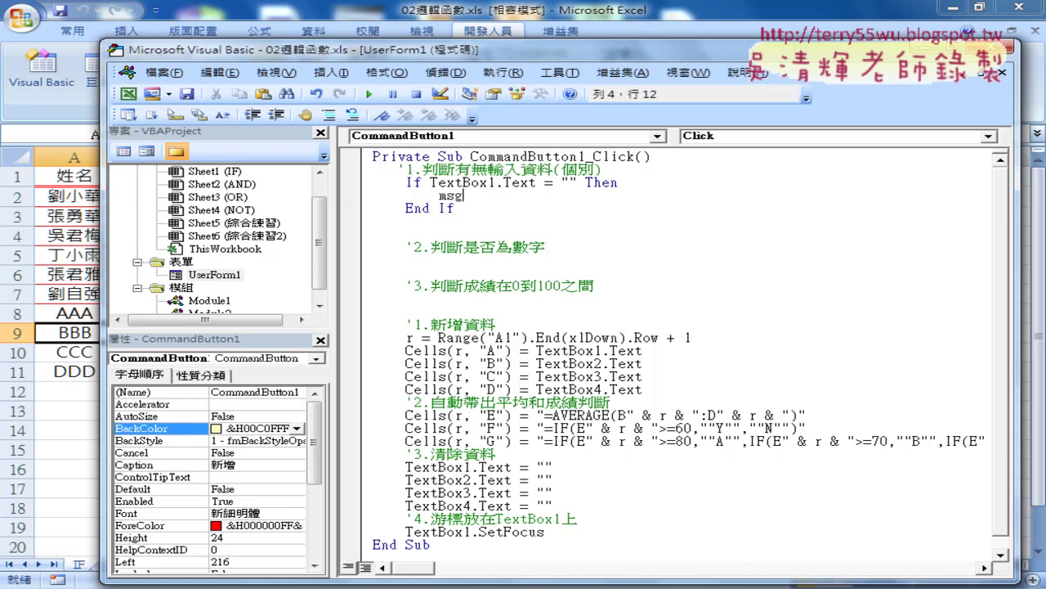
type("bo")
type("x")
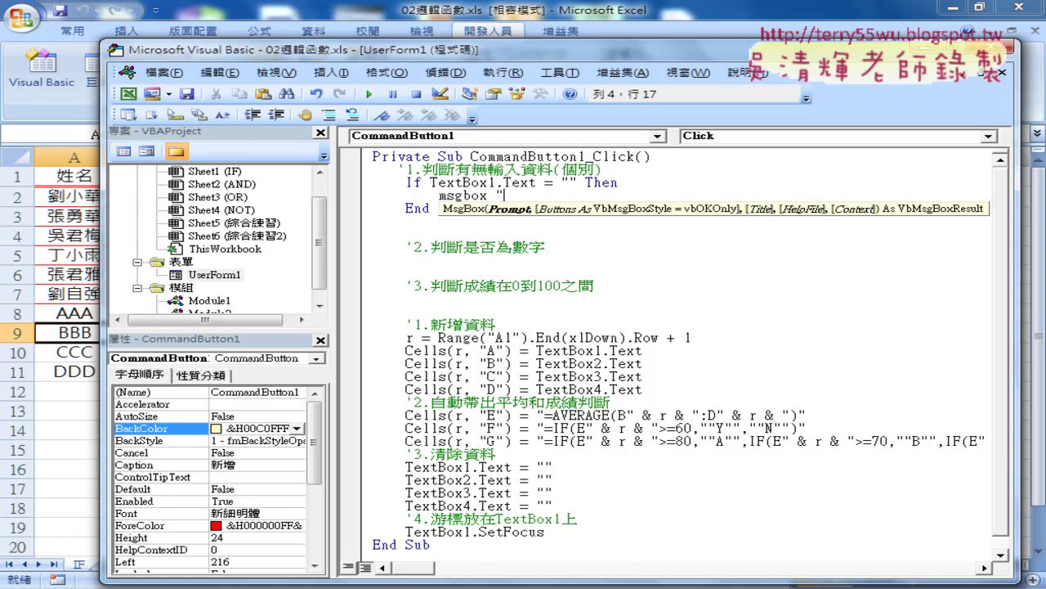
type(" \"\"")
key("Left")
Step: Copy the name-prompt message 請輸入姓名!! from the Google Docs reference code
key("alt+Tab")
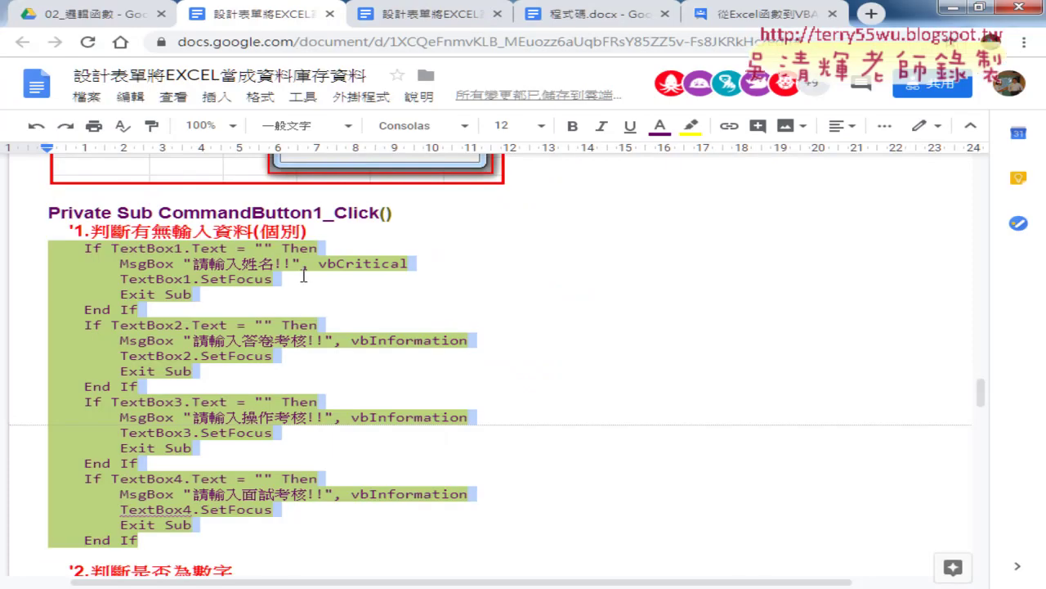
left_click(304, 276)
left_click_drag(184, 263, 301, 263)
key("ctrl+c")
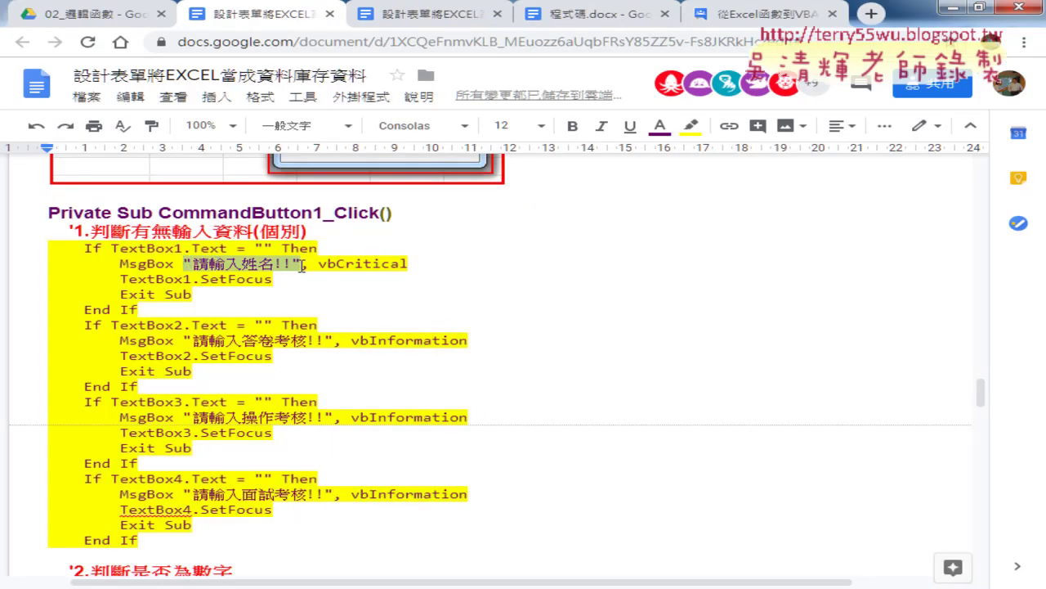
left_click(952, 8)
Step: Make the MsgBox show "請輸入姓名!!" with the vbCritical style, then start a new line
left_click_drag(496, 196, 513, 196)
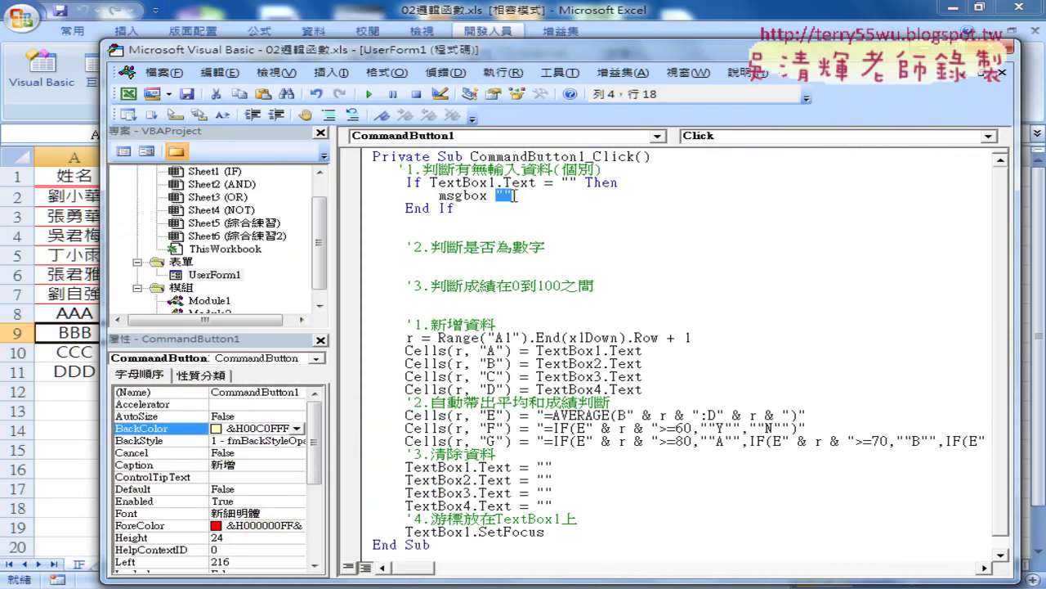
key("ctrl+v")
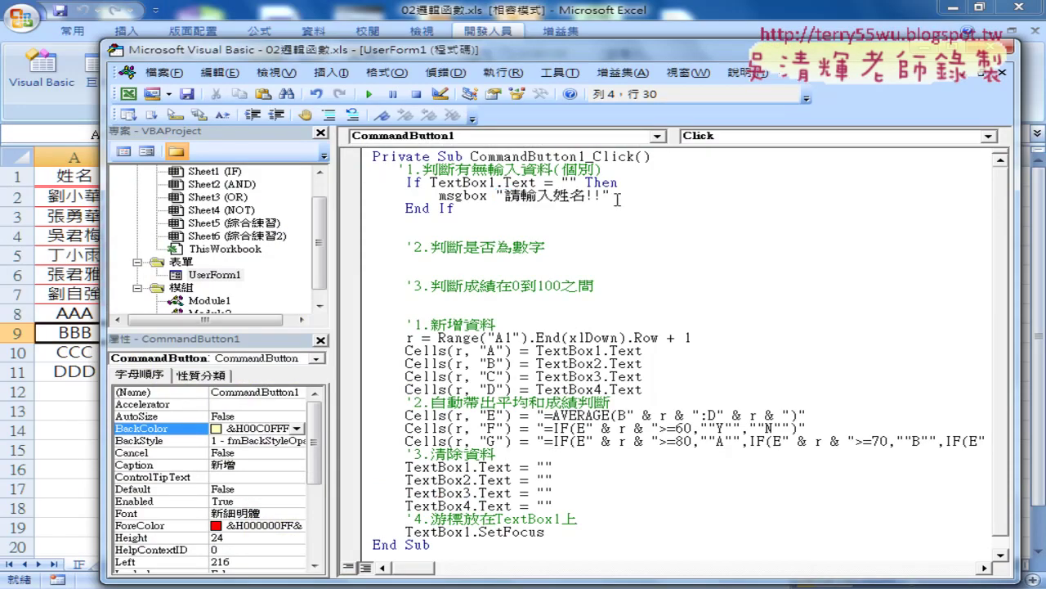
type(",")
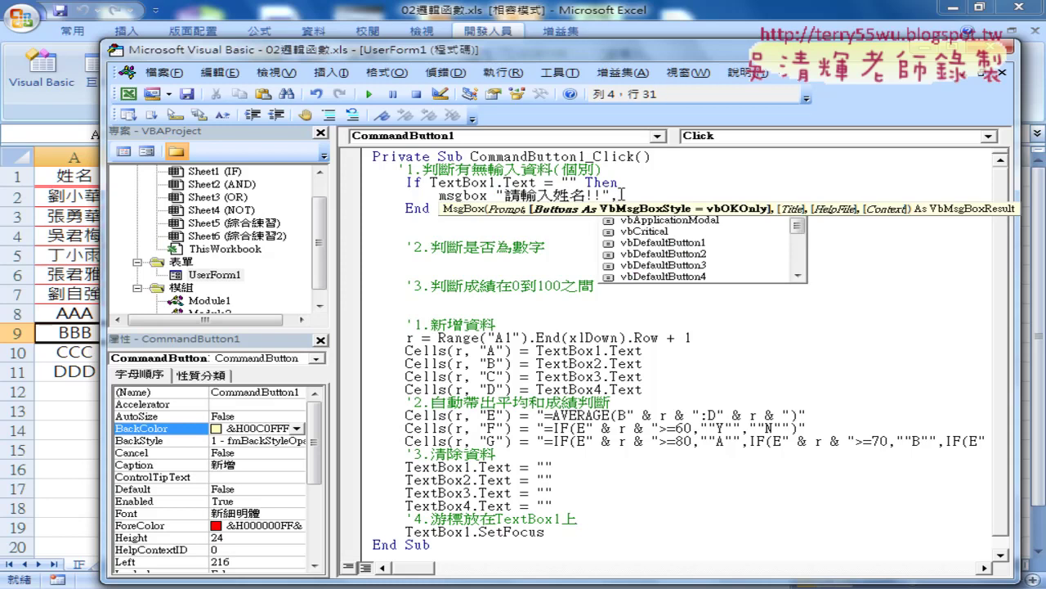
left_click(658, 233)
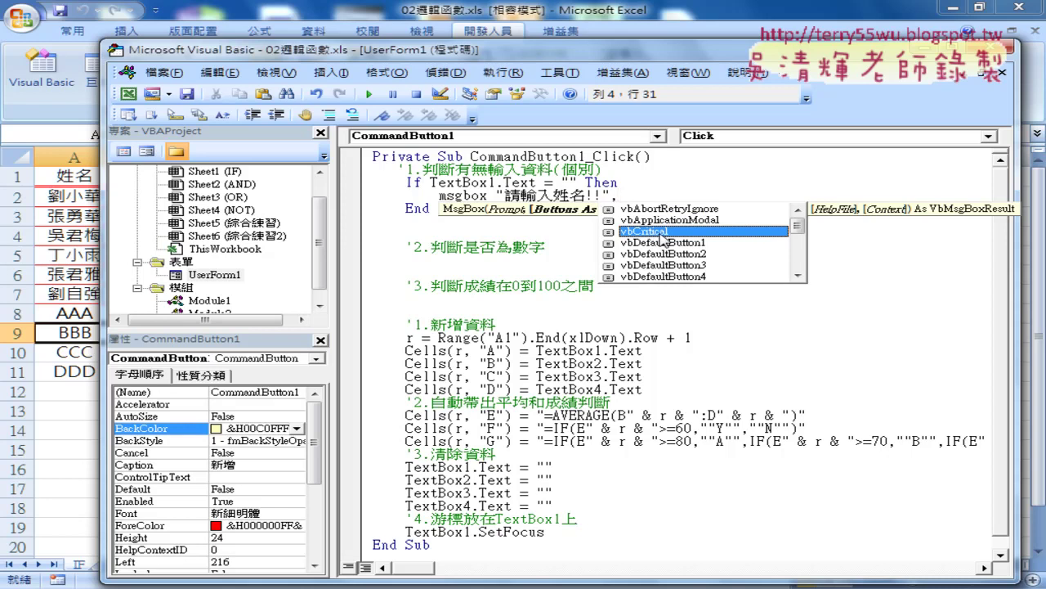
left_click_drag(798, 228, 798, 235)
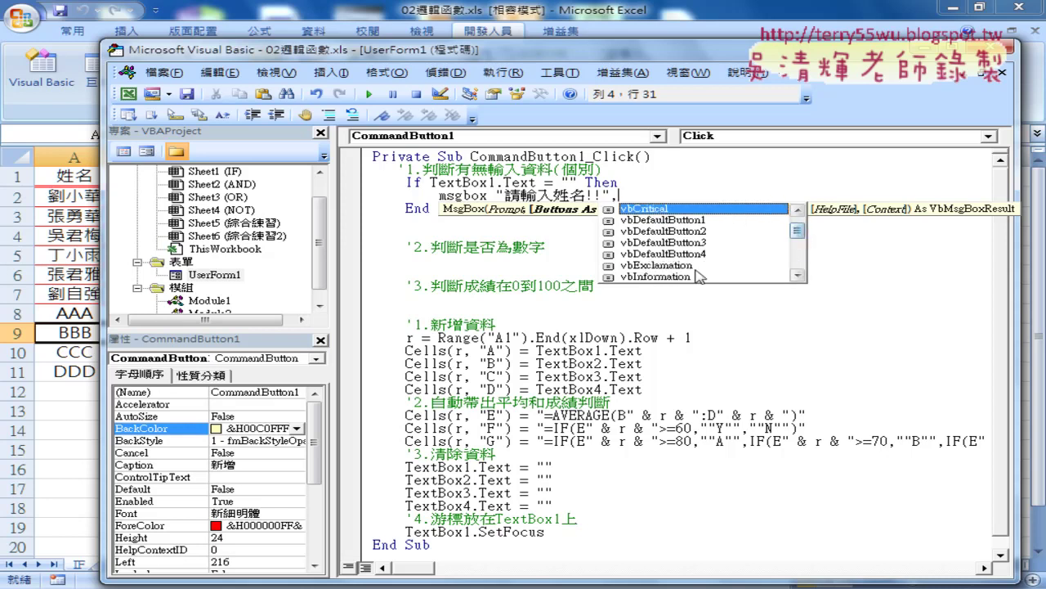
left_click(663, 277)
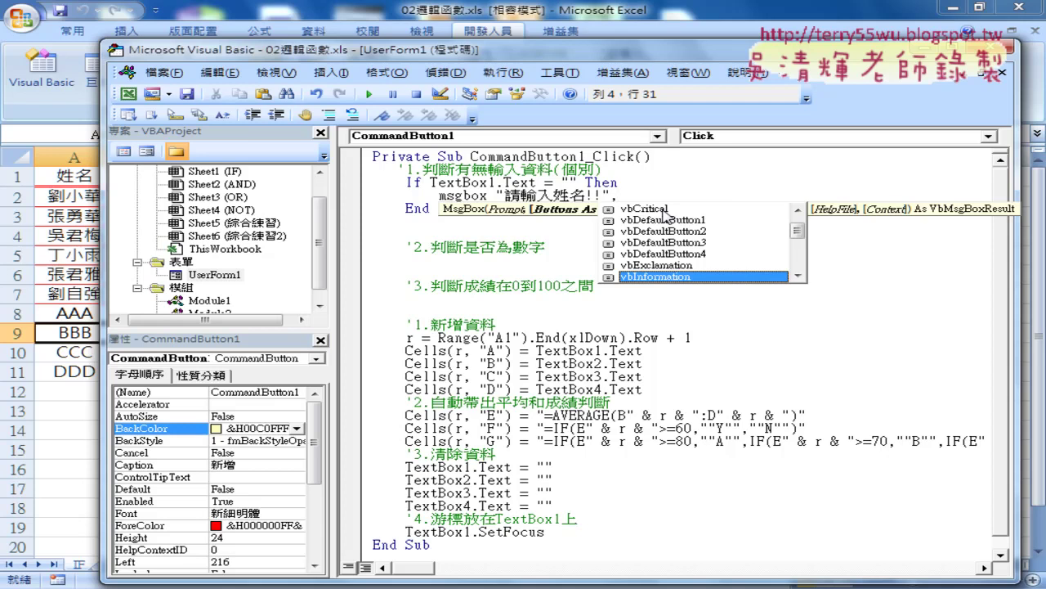
double_click(667, 214)
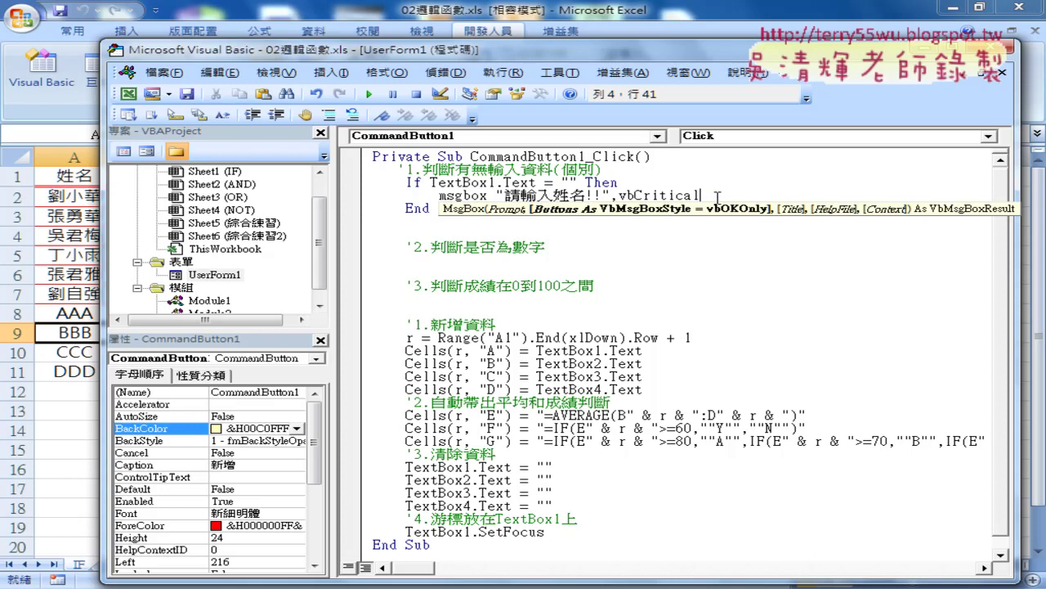
key("Return")
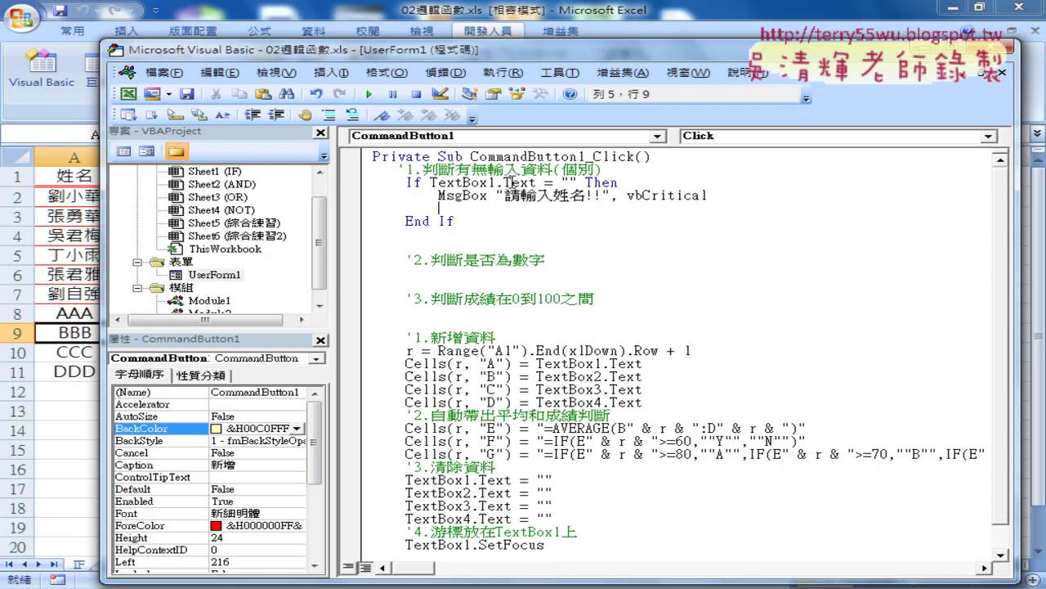
Step: Add TextBox1.SetFocus under the MsgBox line
left_click(432, 185)
mouse_move(432, 185)
left_mouse_down()
mouse_move(495, 183)
mouse_move(486, 211)
left_mouse_up()
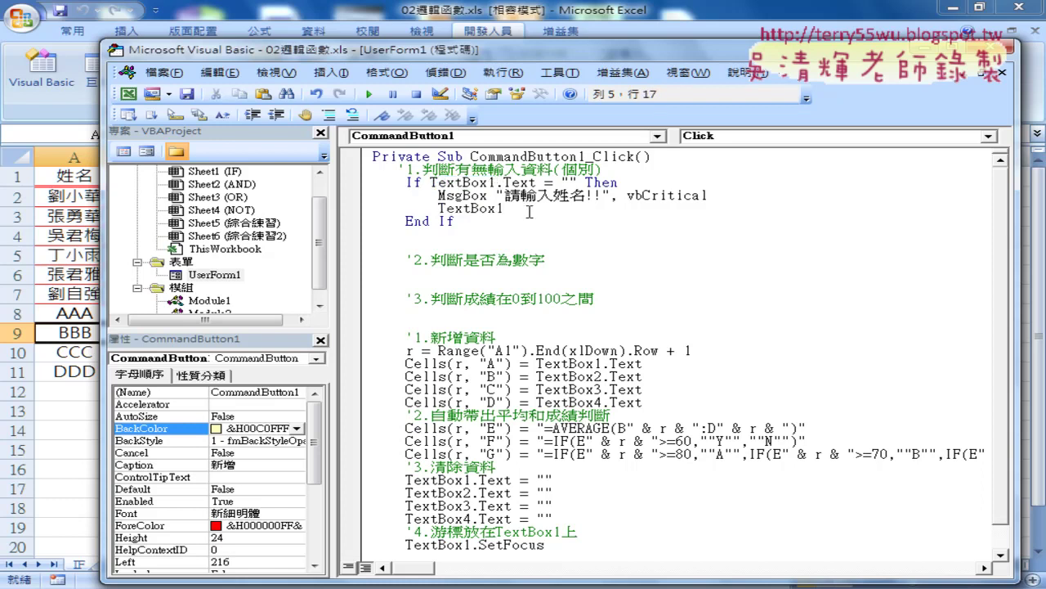
type(".s")
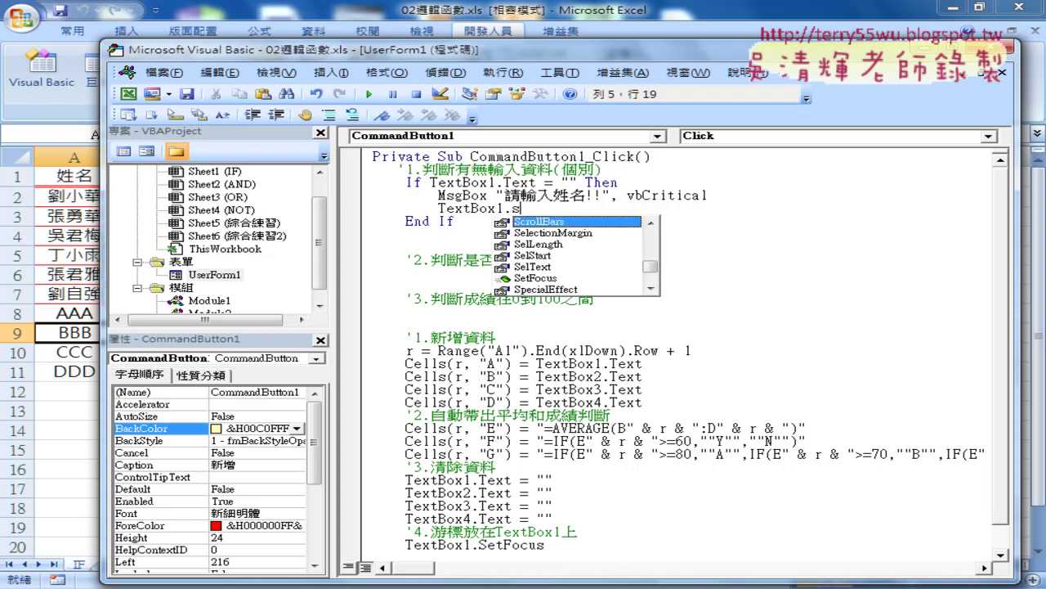
type("et")
key("Tab")
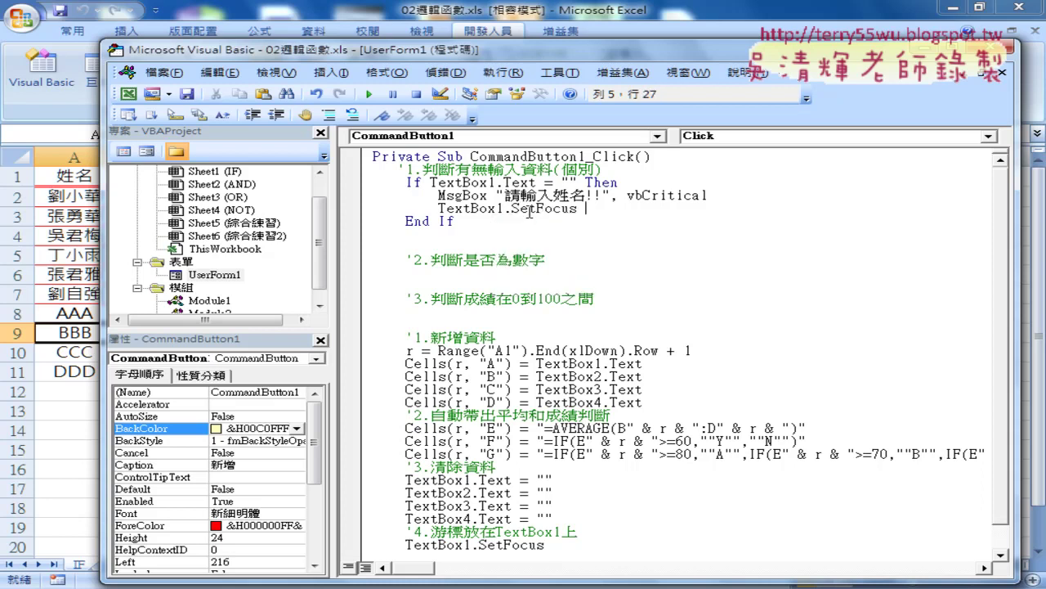
key("Return")
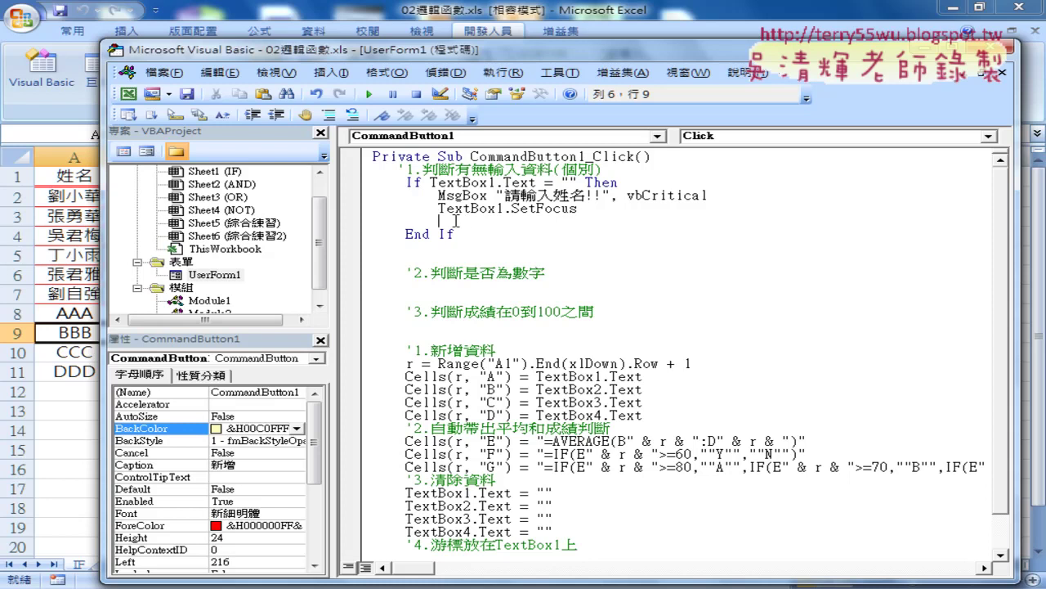
Step: Add Exit Sub after it and bring back the Google Docs reference code
type("e")
type("xit ")
type("sub")
left_click(508, 336)
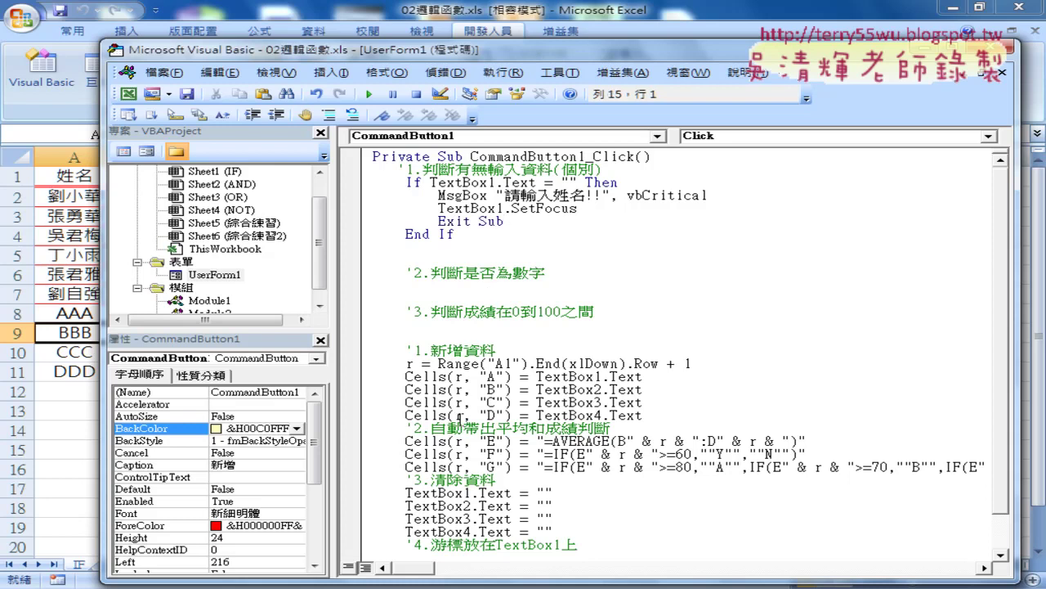
left_click_drag(505, 222, 440, 225)
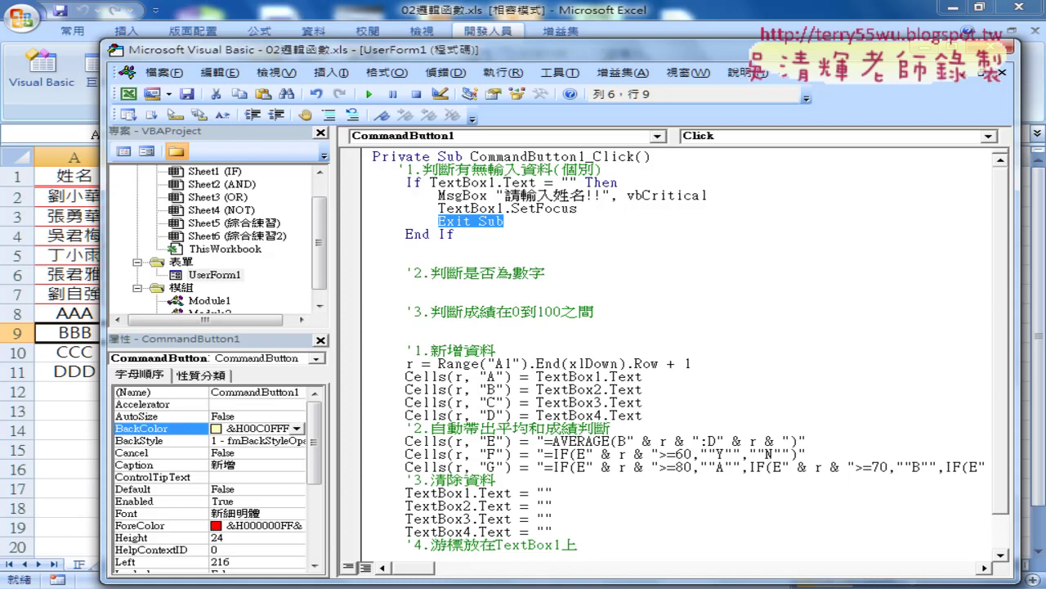
left_click(244, 352)
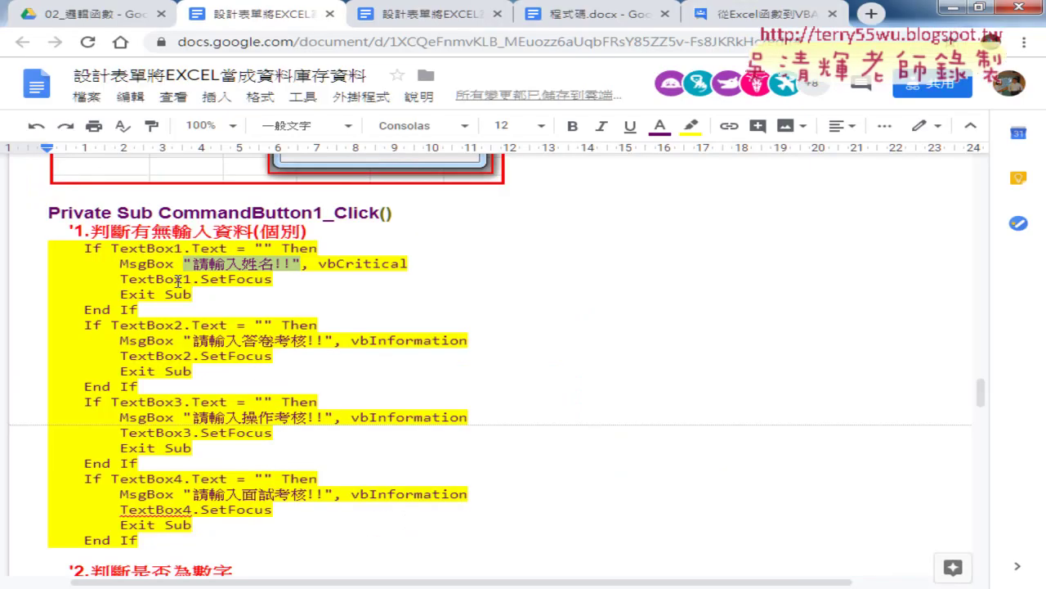
Step: Select the TextBox2–TextBox4 empty checks in the Google Doc and return to the Visual Basic Editor
left_click(164, 261)
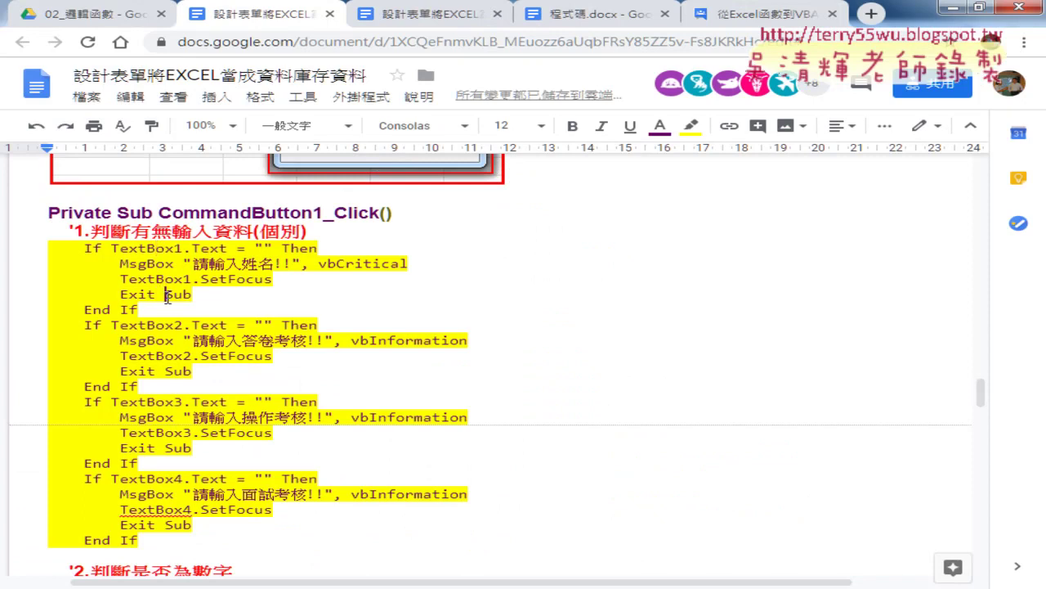
left_click_drag(141, 541, 18, 326)
key("ctrl+c")
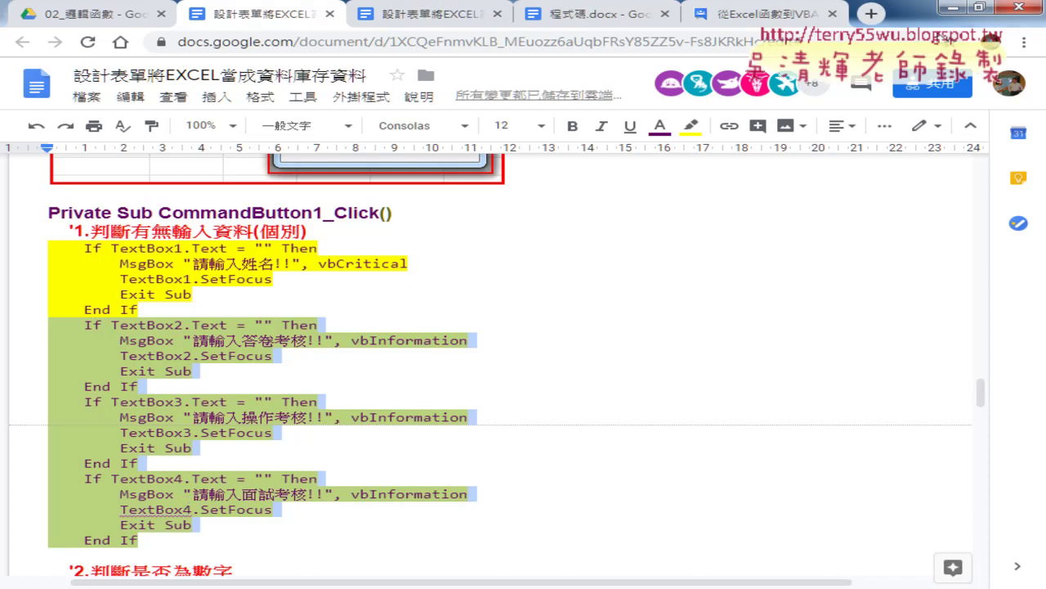
left_click(949, 6)
left_click(453, 251)
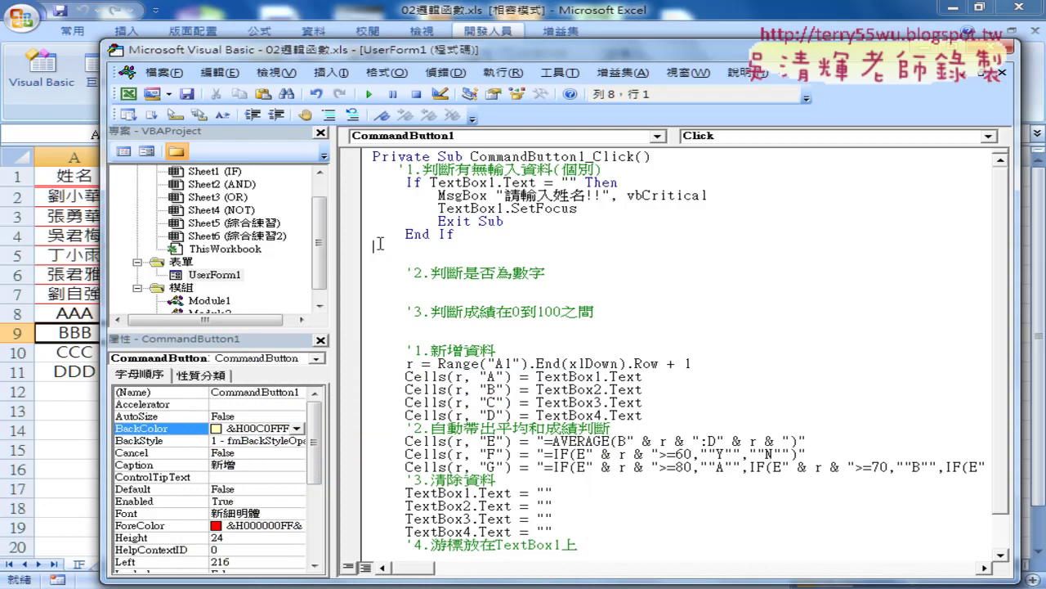
Step: Paste the TextBox2–TextBox4 empty checks after the first End If, remove the extra blank line, and run the form
key("ctrl+v")
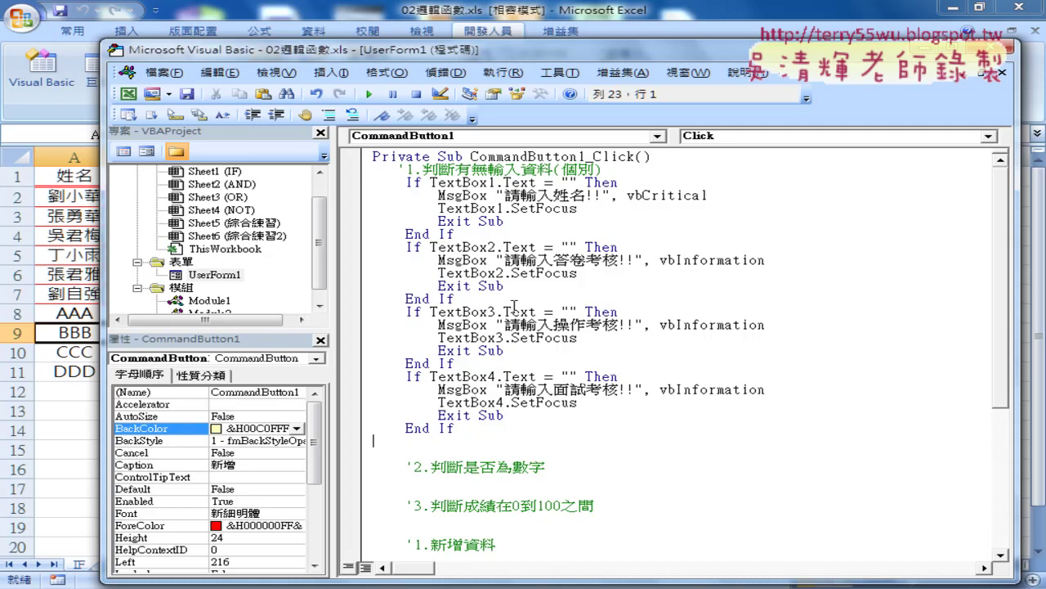
left_click(502, 427)
key("Delete")
key("Delete")
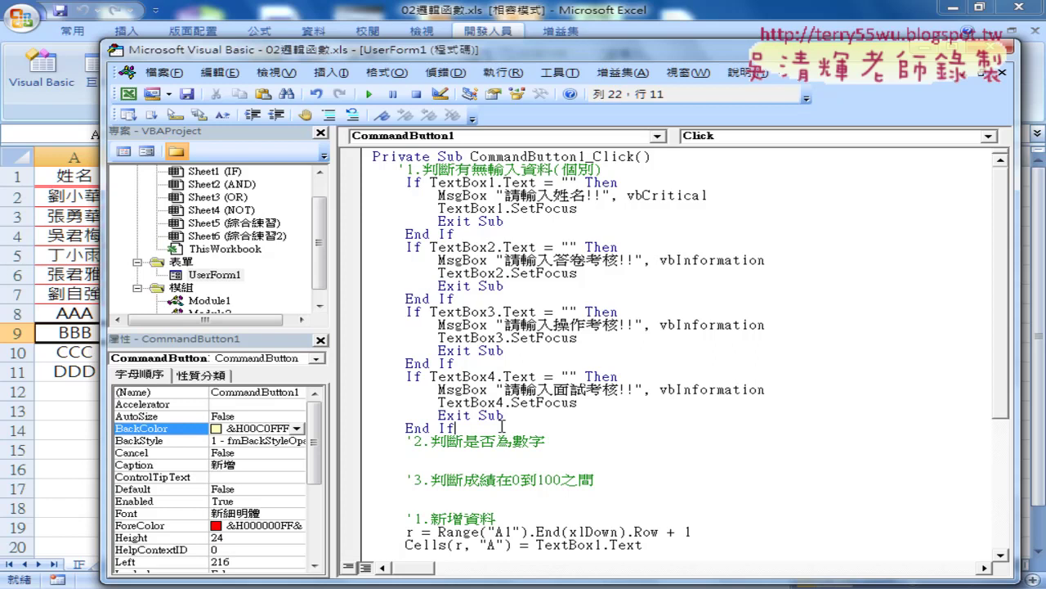
left_click(369, 95)
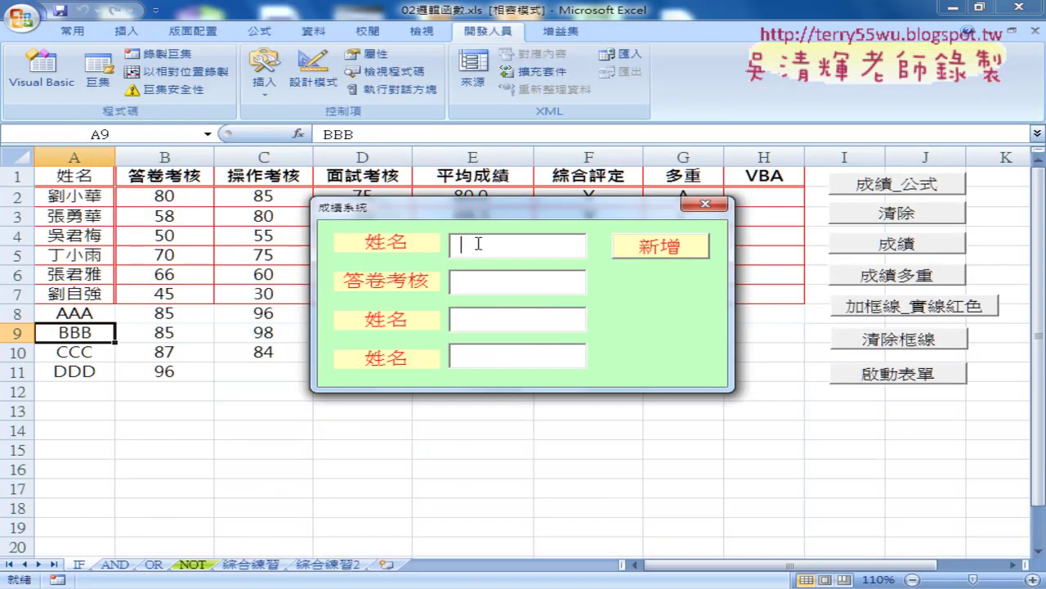
Step: Test the missing-name warning with an empty form, then enter EEE as the name
left_click(632, 254)
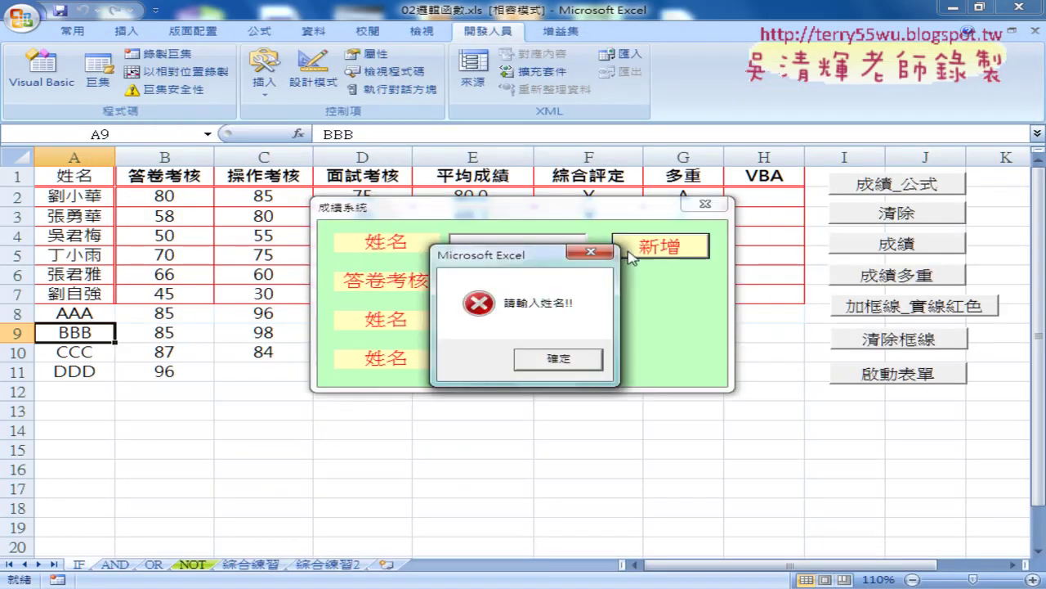
left_click(556, 358)
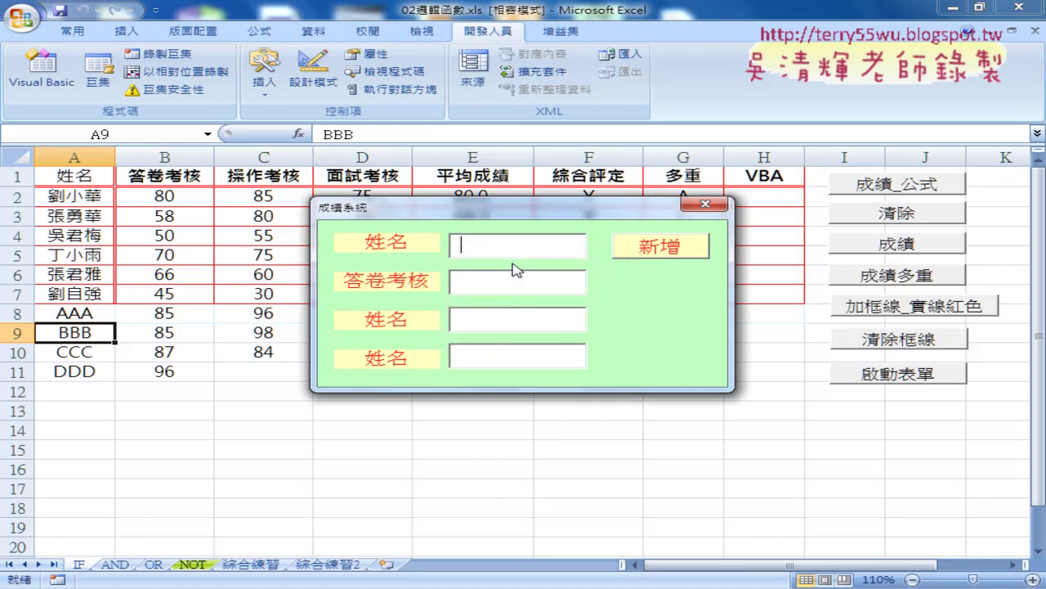
type("EE")
type("E")
key("Tab")
Step: Enter non-numeric scores AA, VV and DD, then close the running form
type("85")
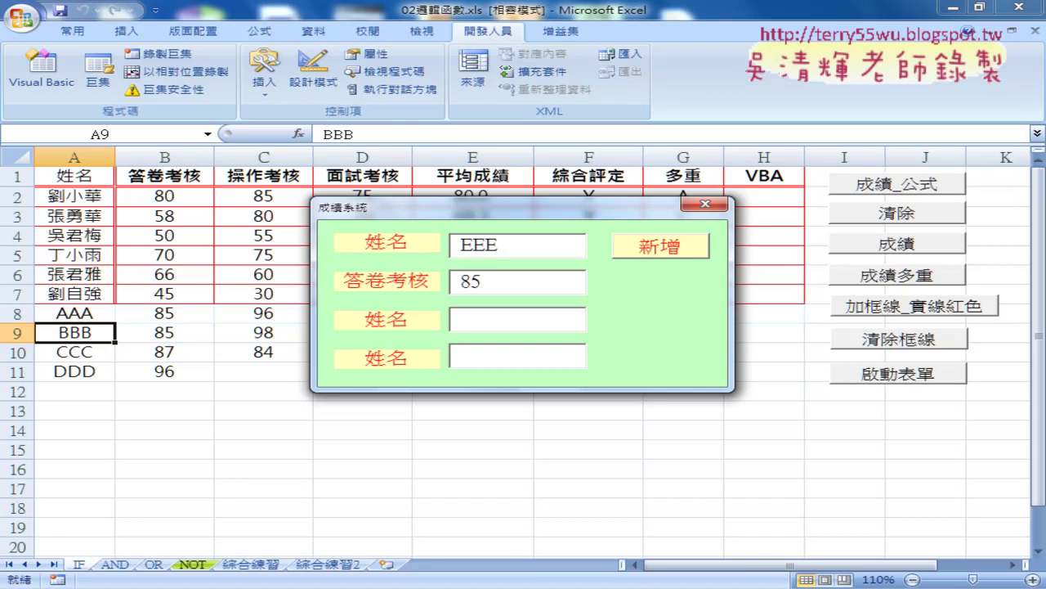
key("BackSpace")
key("BackSpace")
type("AA")
type("A")
key("BackSpace")
left_click(461, 319)
type("VV")
left_click(461, 355)
type("DD")
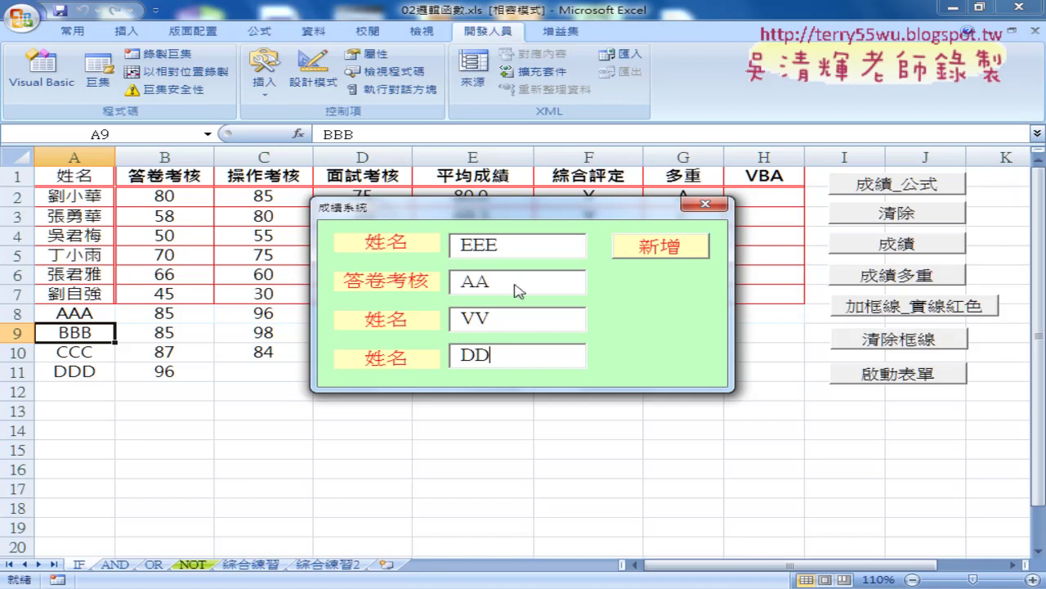
left_click(703, 205)
Step: In the Add button's click code, copy the If TextBox2.Text empty-check block
double_click(672, 181)
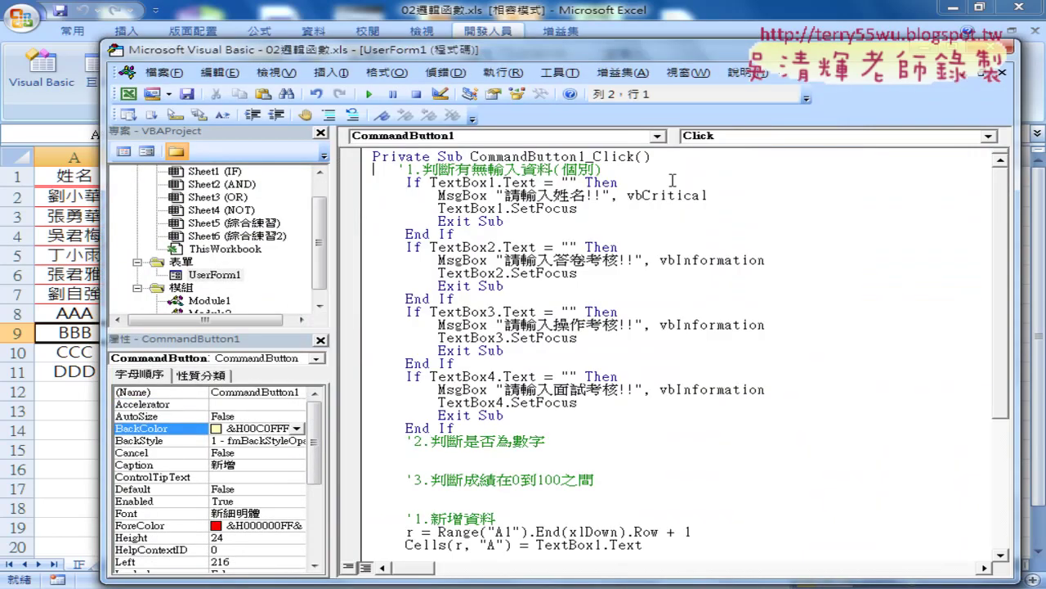
scroll(672, 182, "down", 1)
scroll(672, 181, "down", 2)
left_click_drag(544, 324, 365, 327)
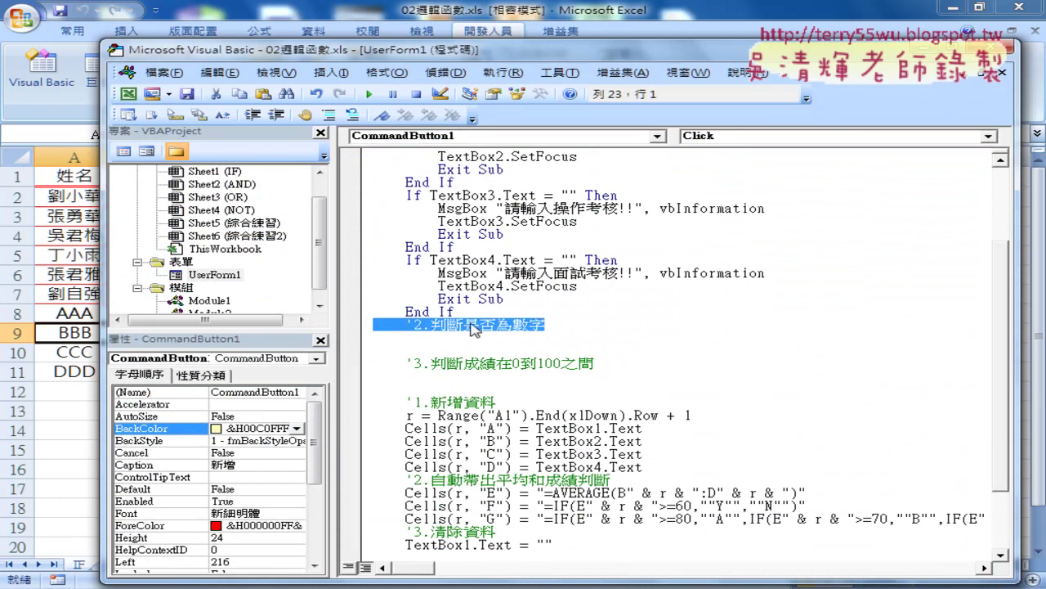
scroll(474, 329, "up", 1)
scroll(474, 330, "up", 1)
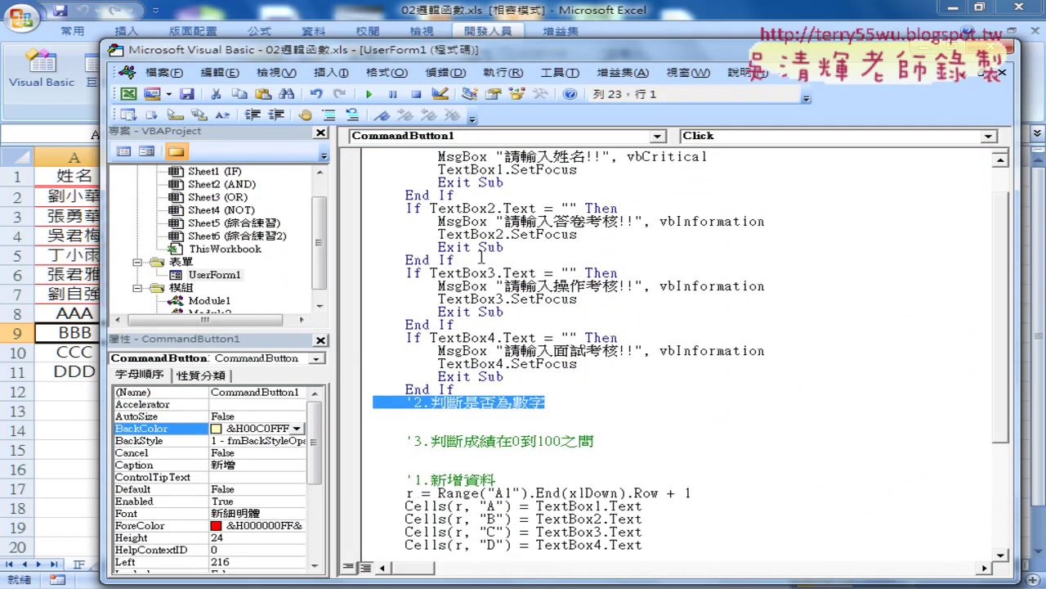
mouse_move(456, 260)
left_mouse_down()
mouse_move(388, 246)
mouse_move(363, 210)
left_mouse_up()
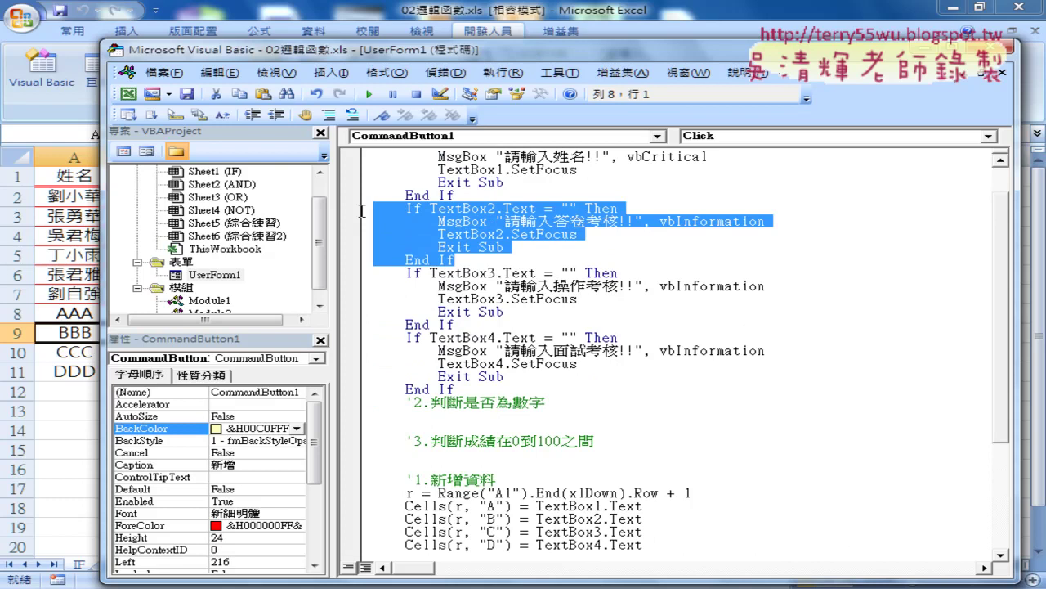
right_click(446, 217)
left_click(476, 243)
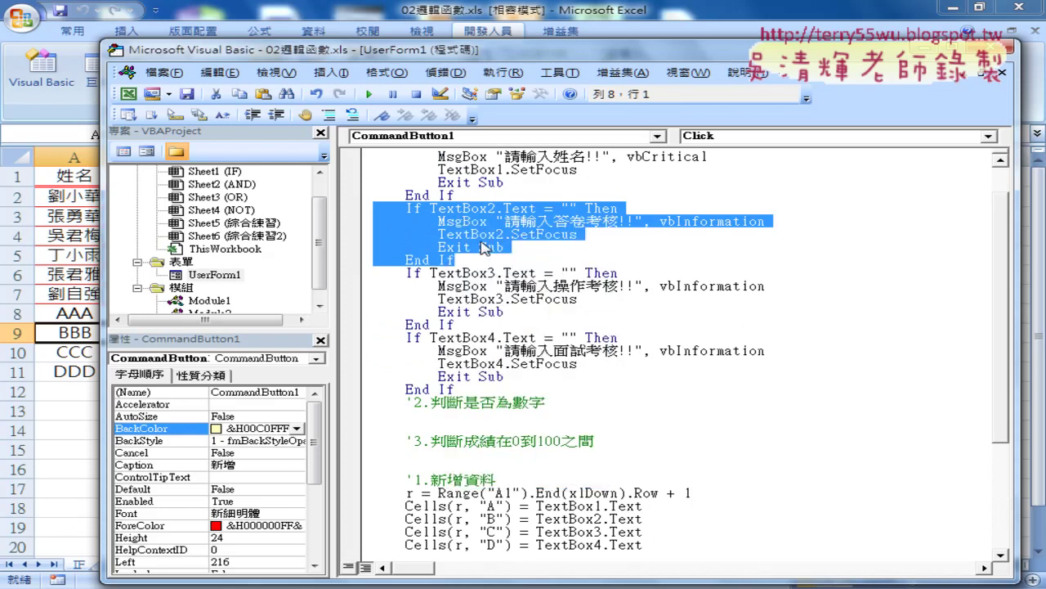
Step: Paste the TextBox2 check under the '3.判斷成績在0到100之間 comment and select its = "" part
left_click(397, 454)
key("ctrl+v")
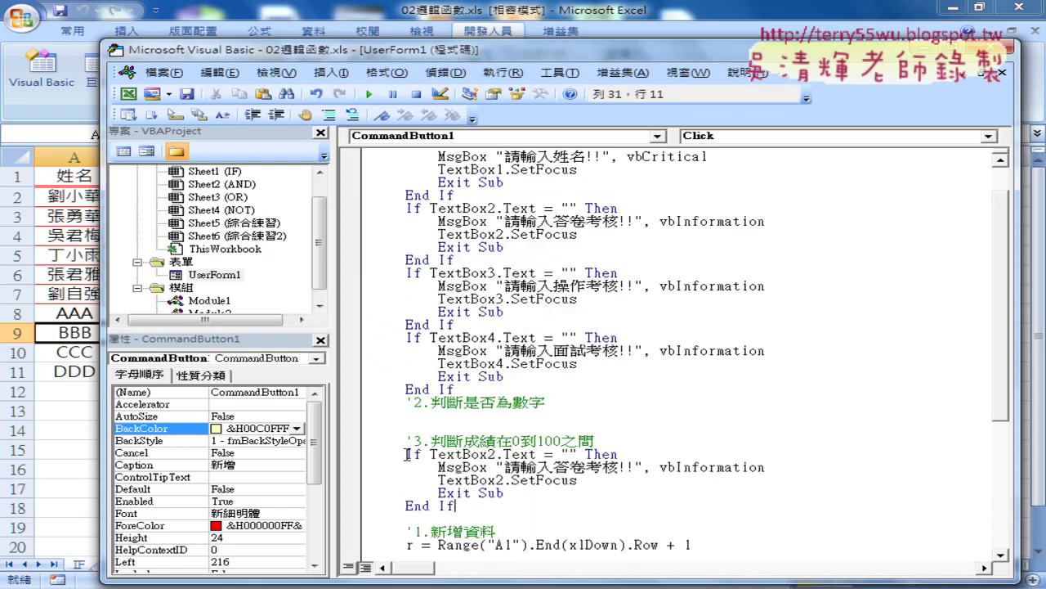
scroll(556, 472, "down", 1)
left_click_drag(578, 415, 537, 415)
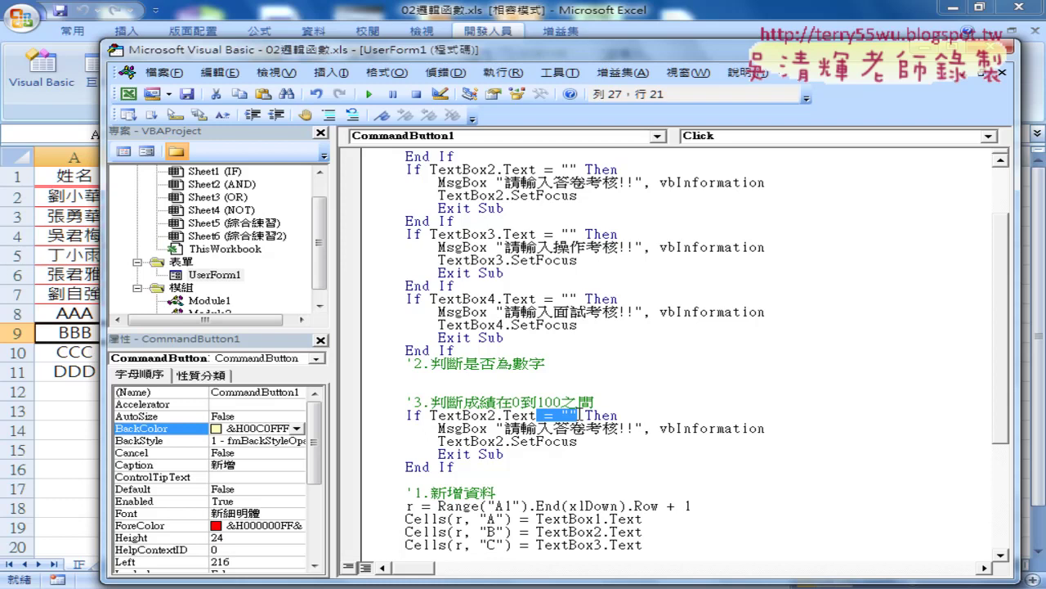
Step: Replace the = "" comparison by inserting vba.IsNumeric before TextBox2.Text
key("Delete")
key("Left")
key("Left")
key("Left")
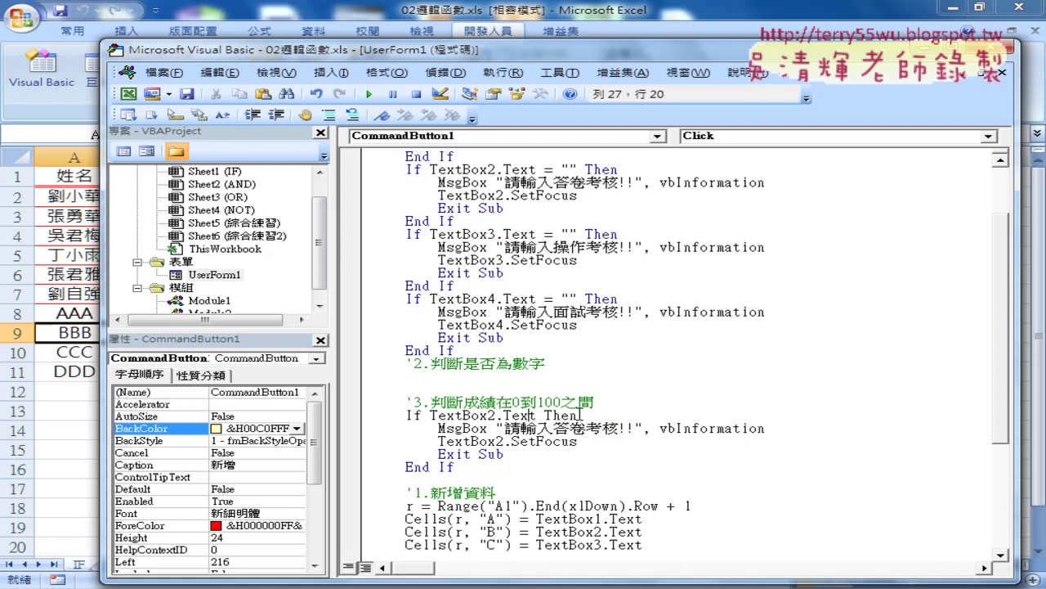
key("Left")
key("Left")
type("vb")
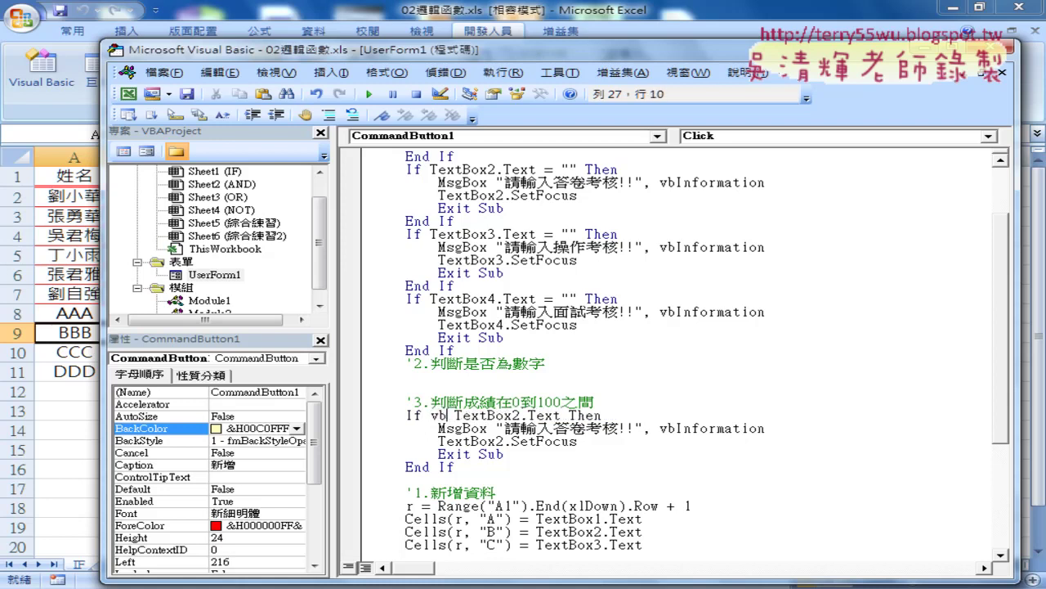
type("a.")
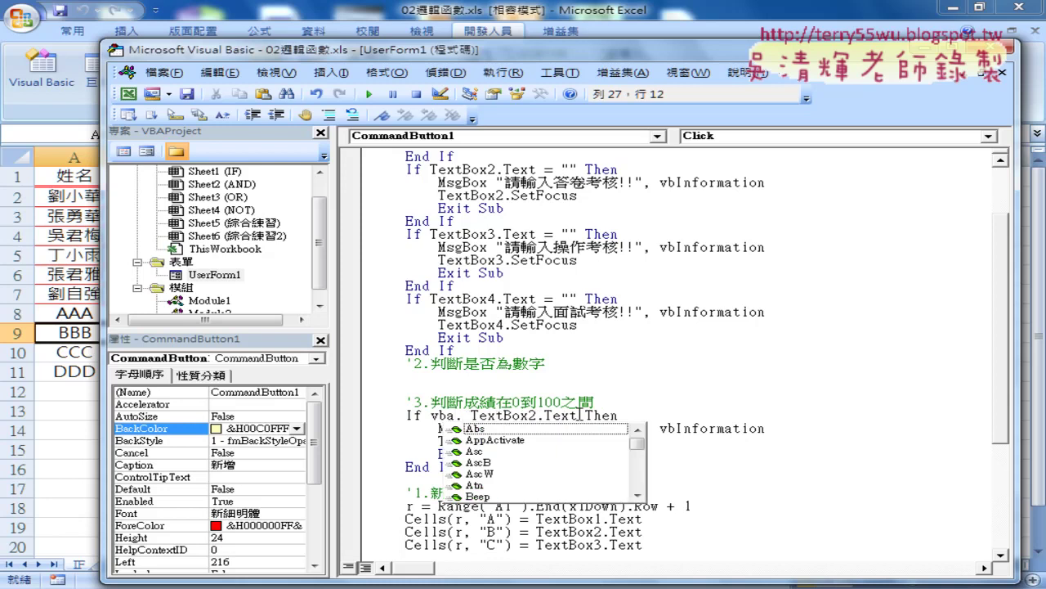
type("is")
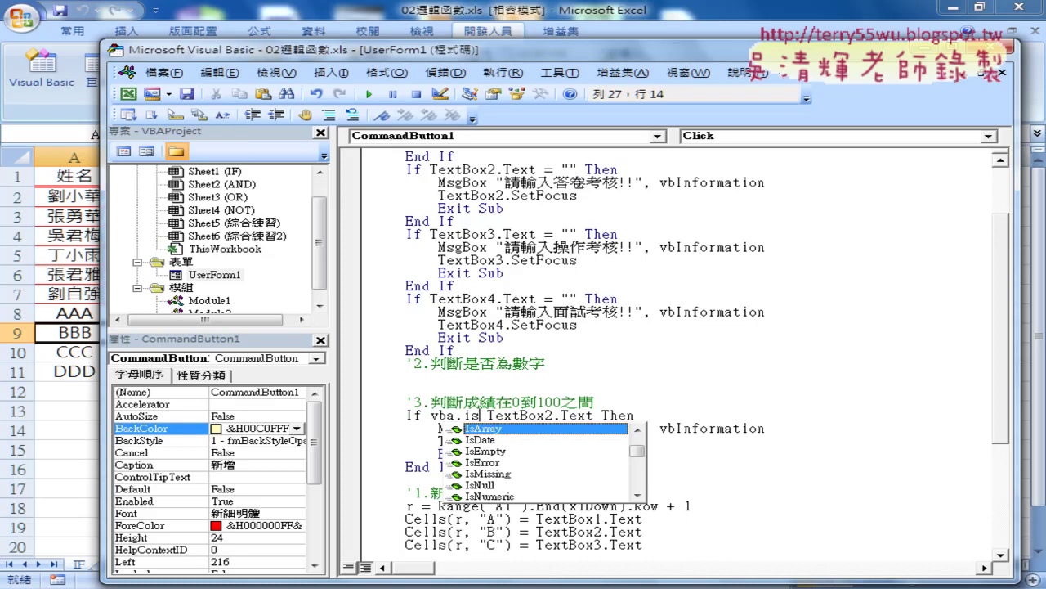
key("Down")
key("Down")
key("Up")
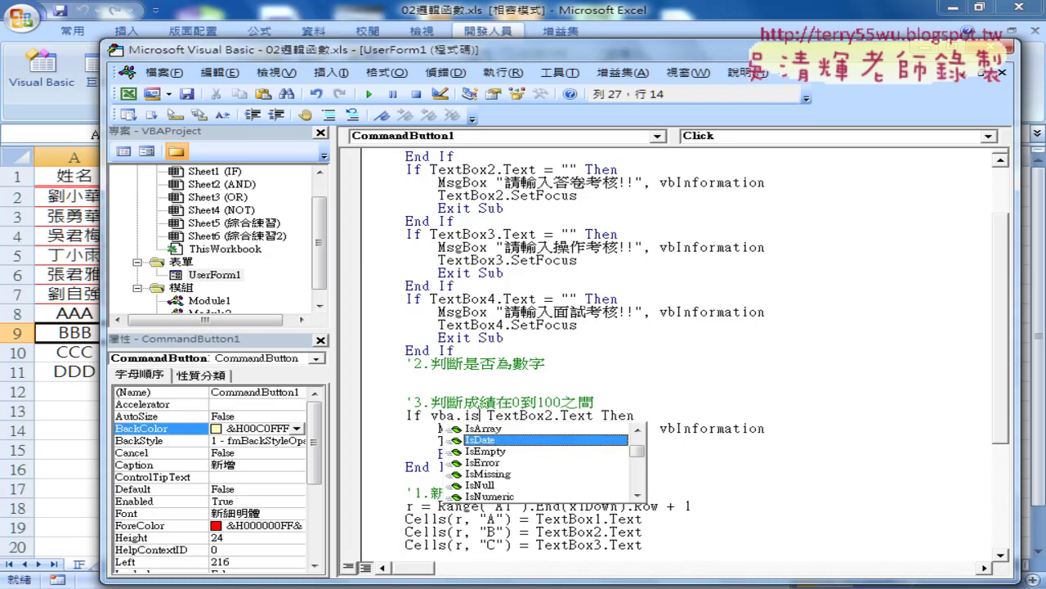
key("Down")
key("Down")
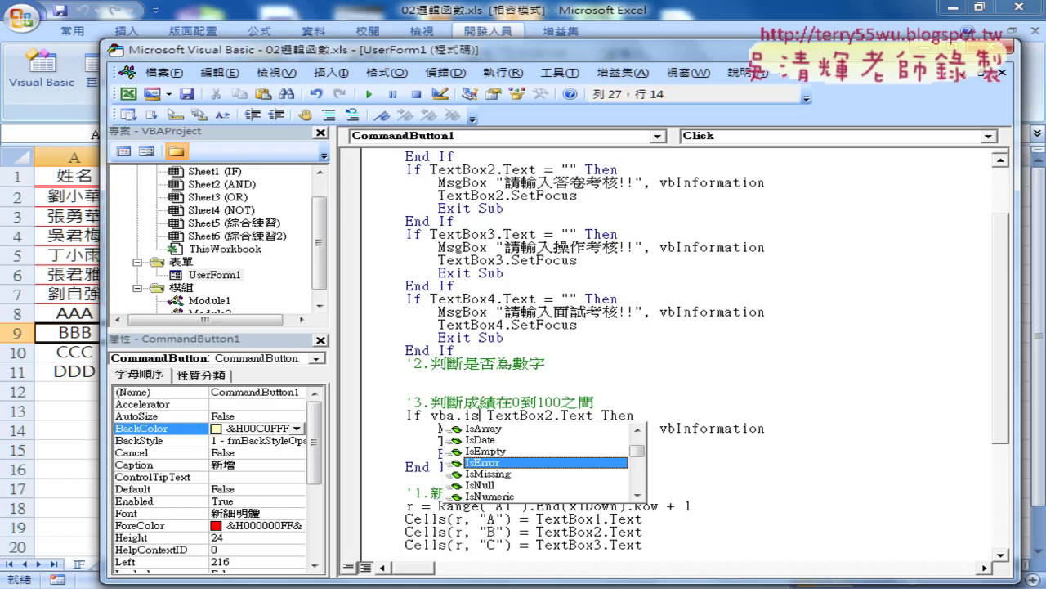
key("Down")
key("Down")
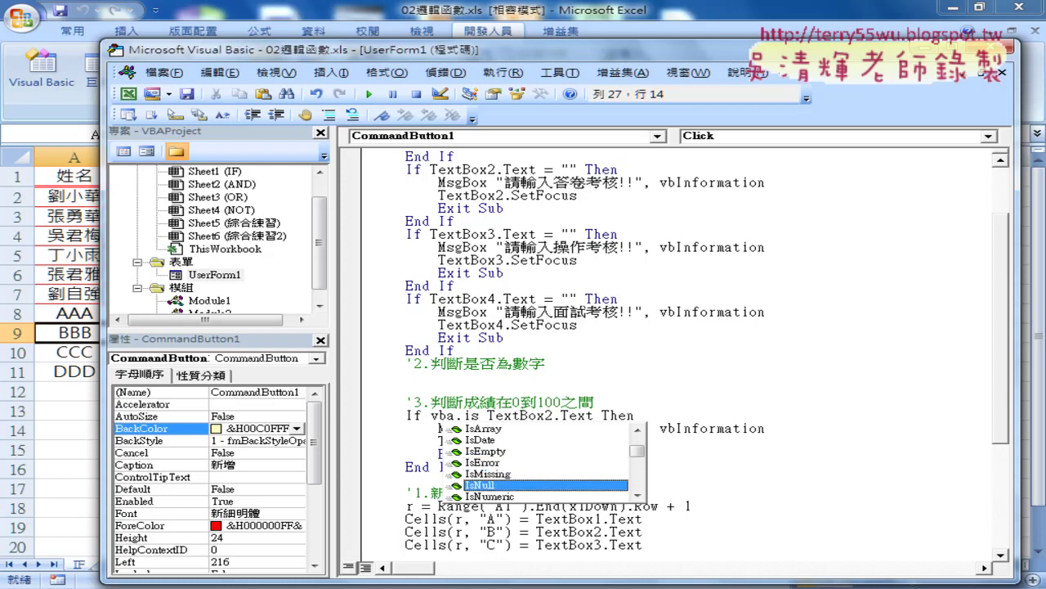
key("Down")
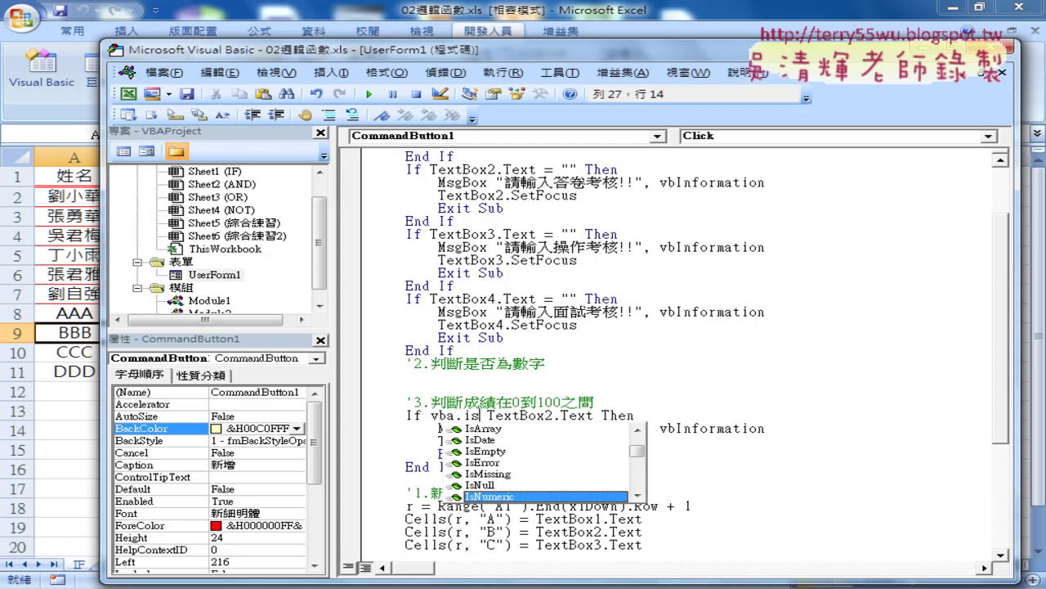
double_click(507, 499)
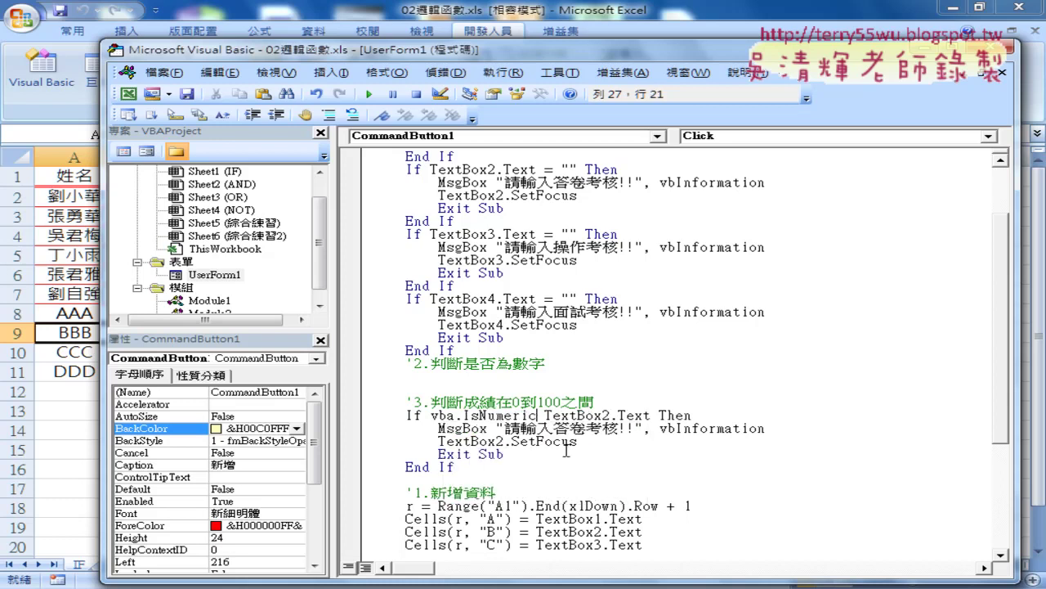
Step: Wrap TextBox2.Text in parentheses so the condition reads If vba.IsNumeric(TextBox2.Text) Then
type("(")
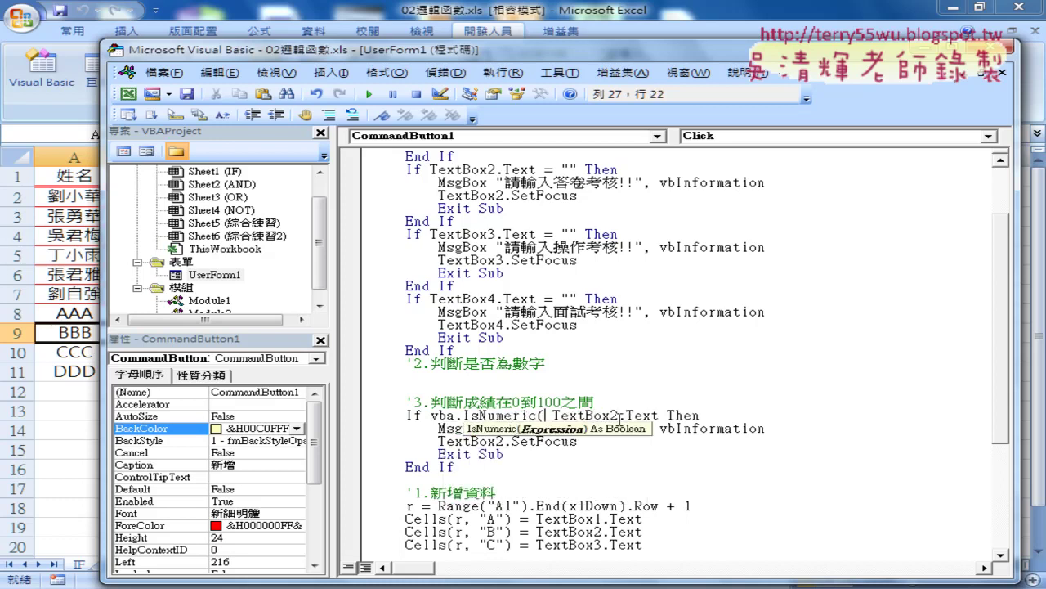
key("Delete")
key("Right")
key("Right")
key("Right")
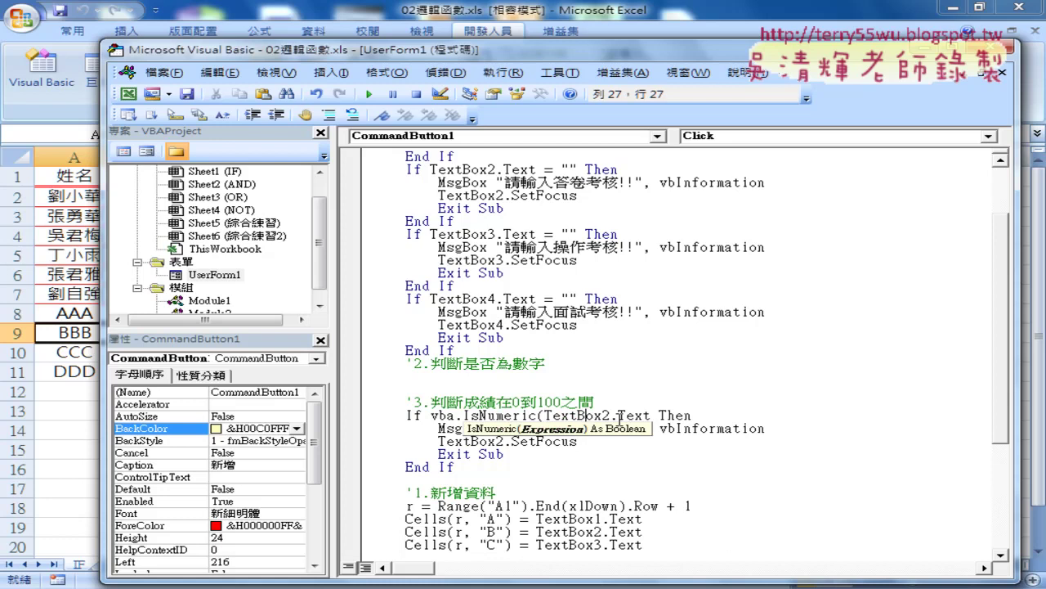
key("Right")
key("Right")
key("Right")
key("Right")
key("Right")
type(")")
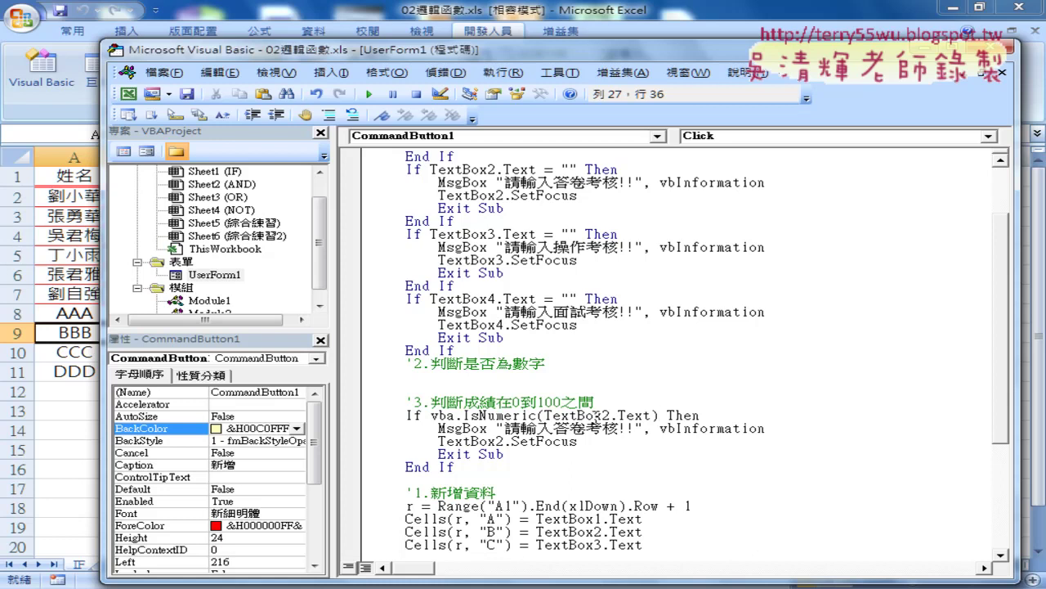
Step: After trying =False, make the IsNumeric(TextBox2.Text) condition compare <>True
type("=")
type("F")
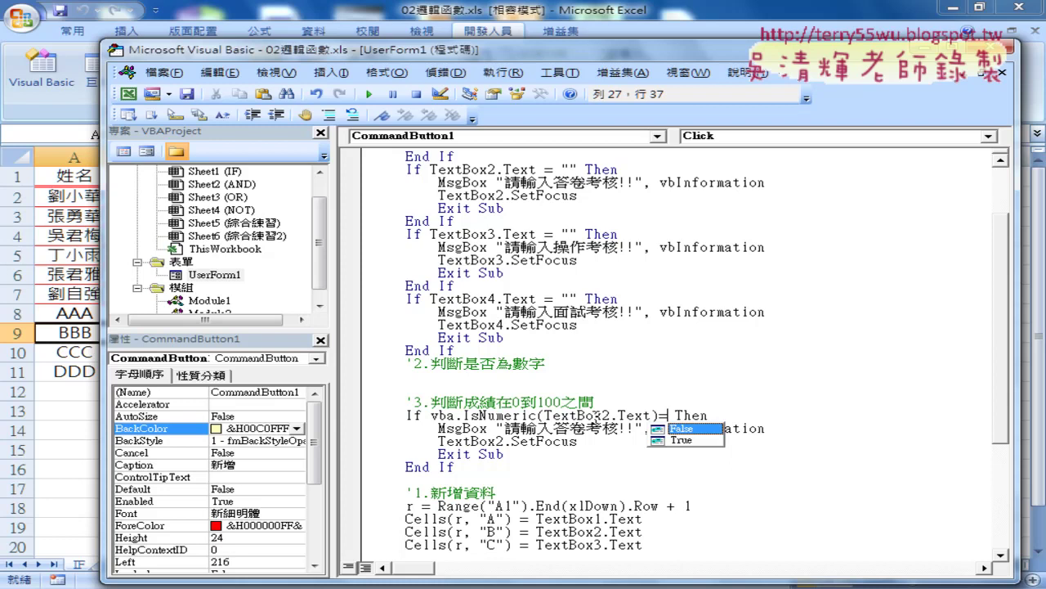
key("space")
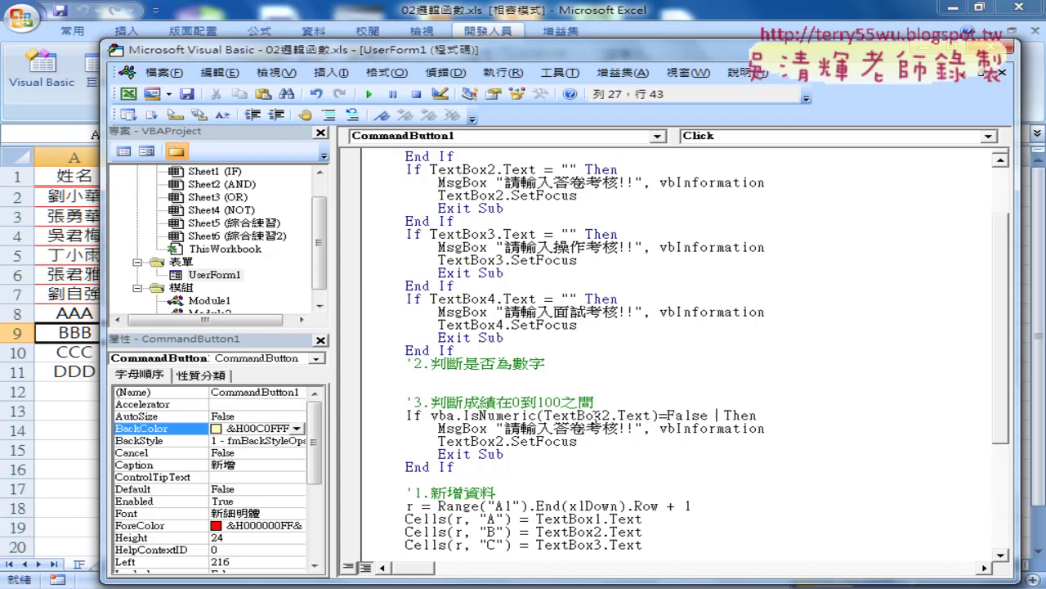
key("BackSpace")
key("BackSpace")
key("BackSpace")
key("BackSpace")
key("BackSpace")
key("BackSpace")
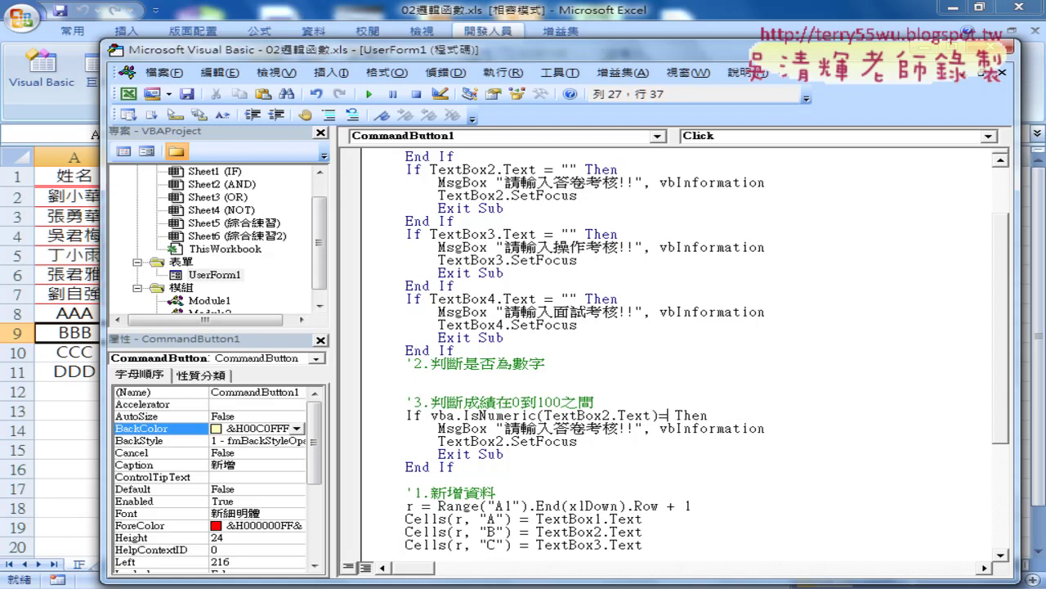
key("BackSpace")
type("<>")
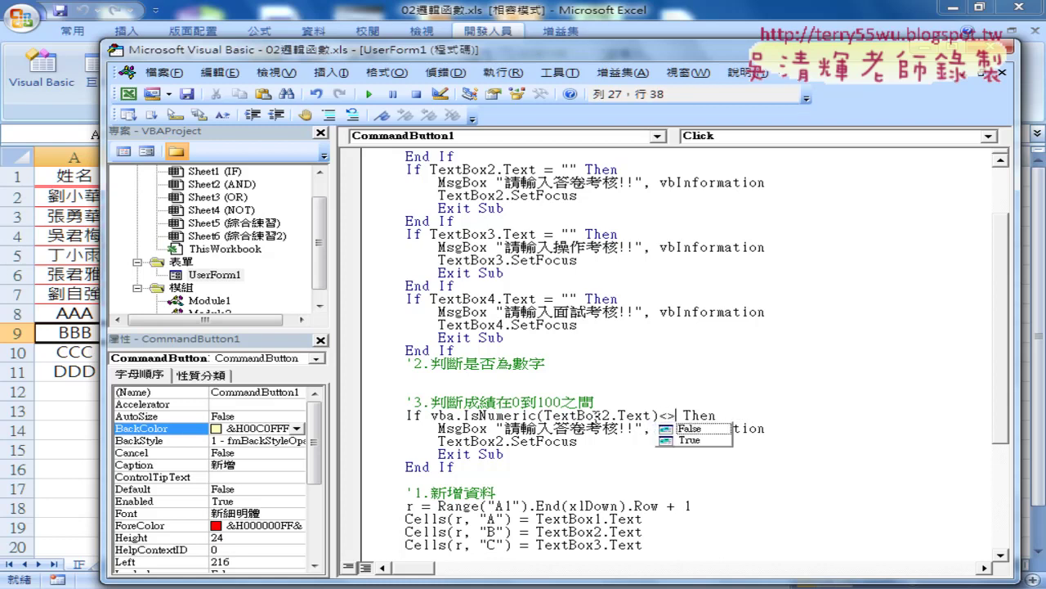
key("space")
type("True")
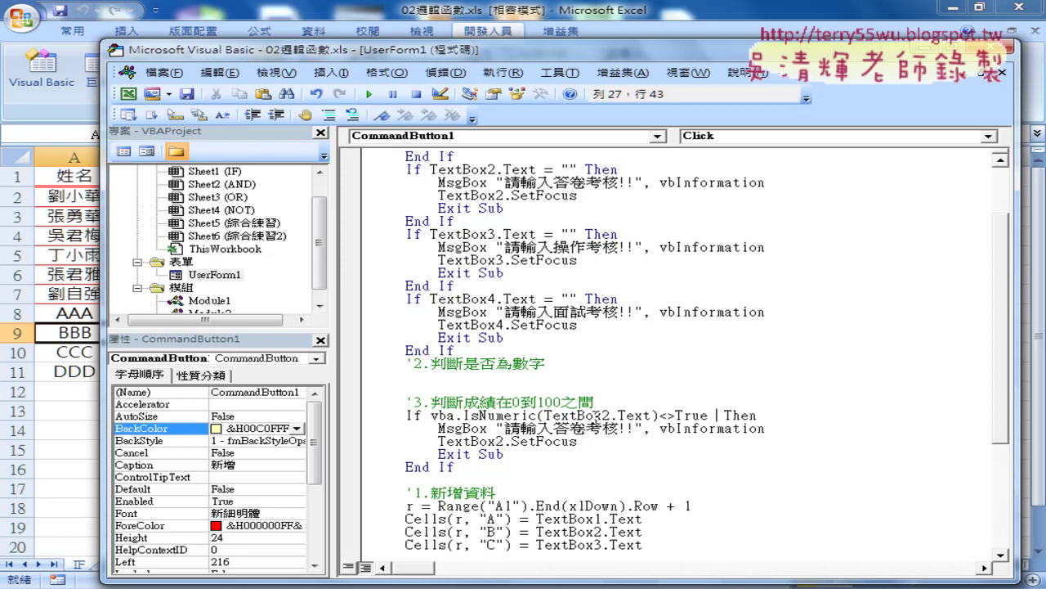
key("alt+Tab")
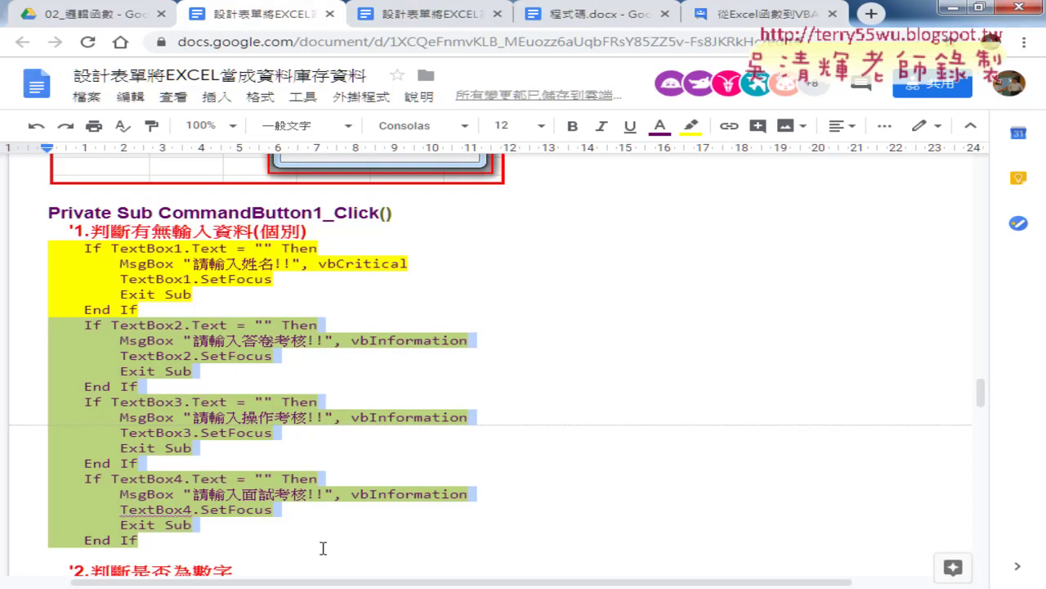
Step: Select the TextBox2–TextBox4 IsNumeric check blocks in the reference document, then return to the Visual Basic Editor
scroll(323, 547, "down", 2)
scroll(325, 544, "down", 1)
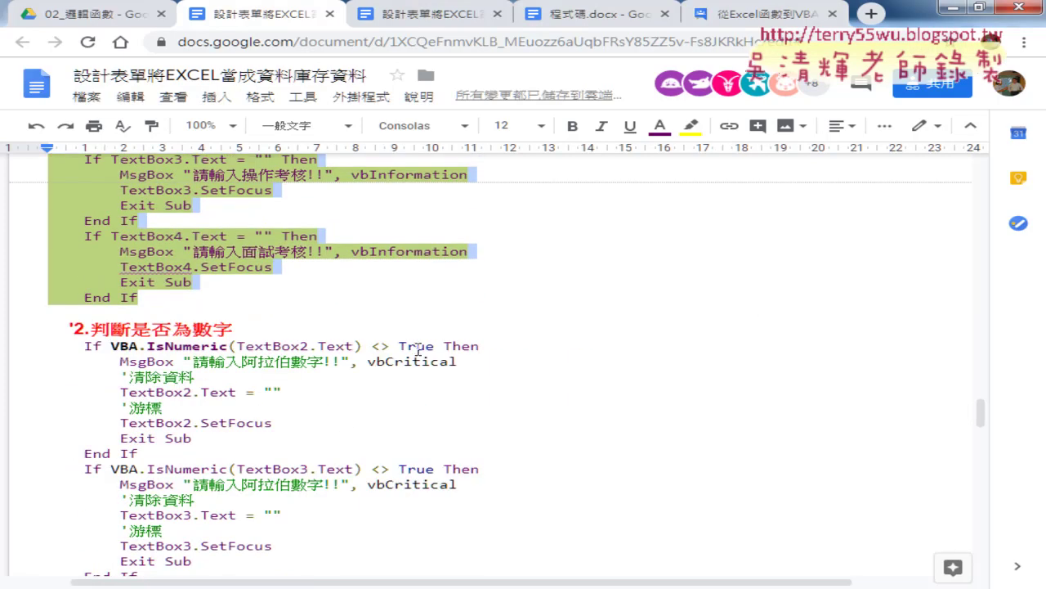
left_click_drag(434, 346, 370, 349)
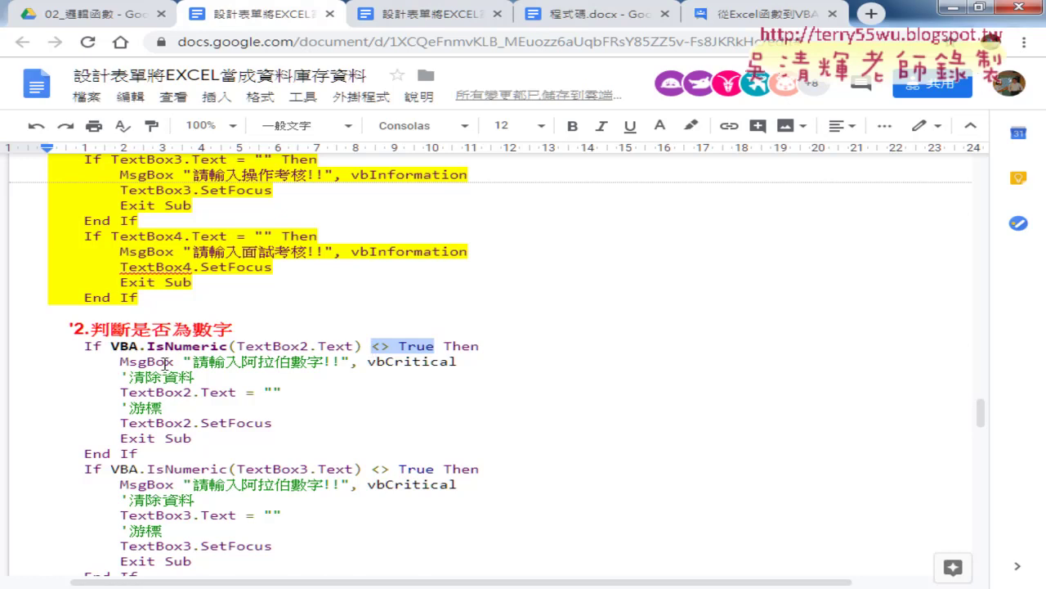
left_click_drag(121, 361, 334, 364)
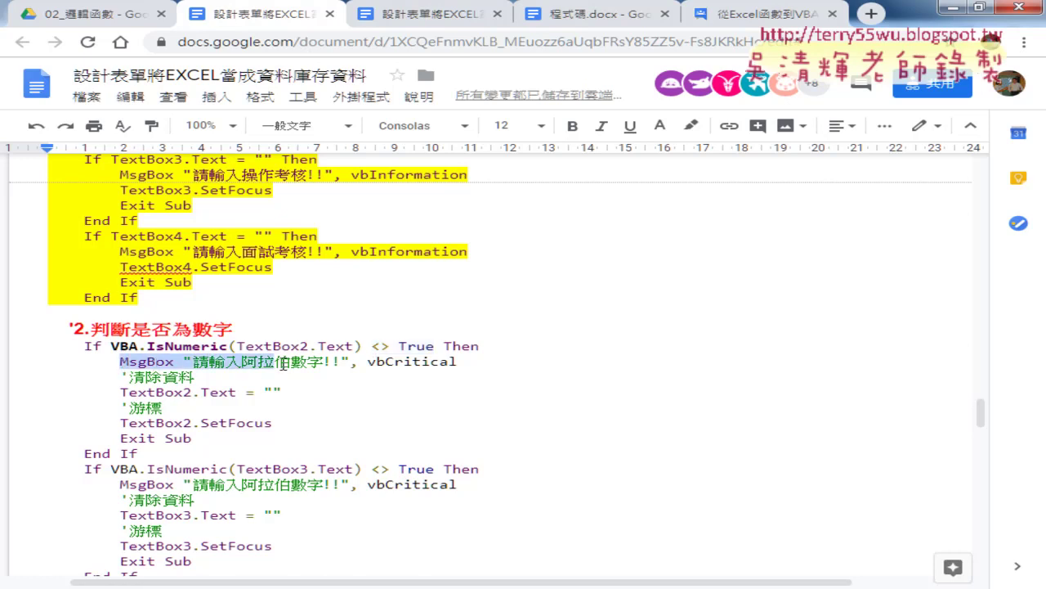
mouse_move(335, 365)
left_mouse_down()
mouse_move(461, 370)
mouse_move(462, 438)
left_mouse_up()
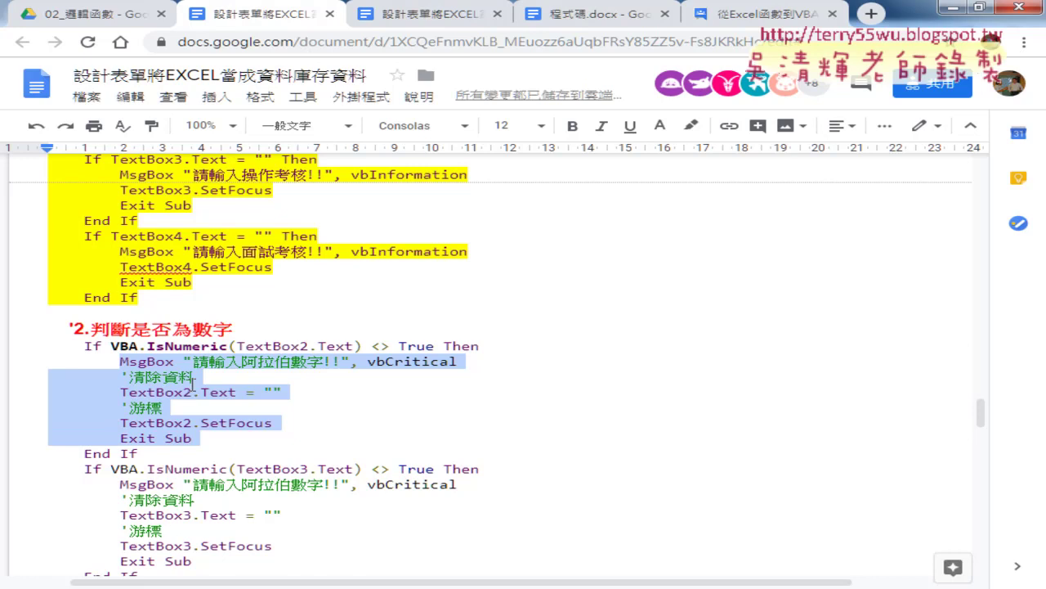
left_click(49, 342)
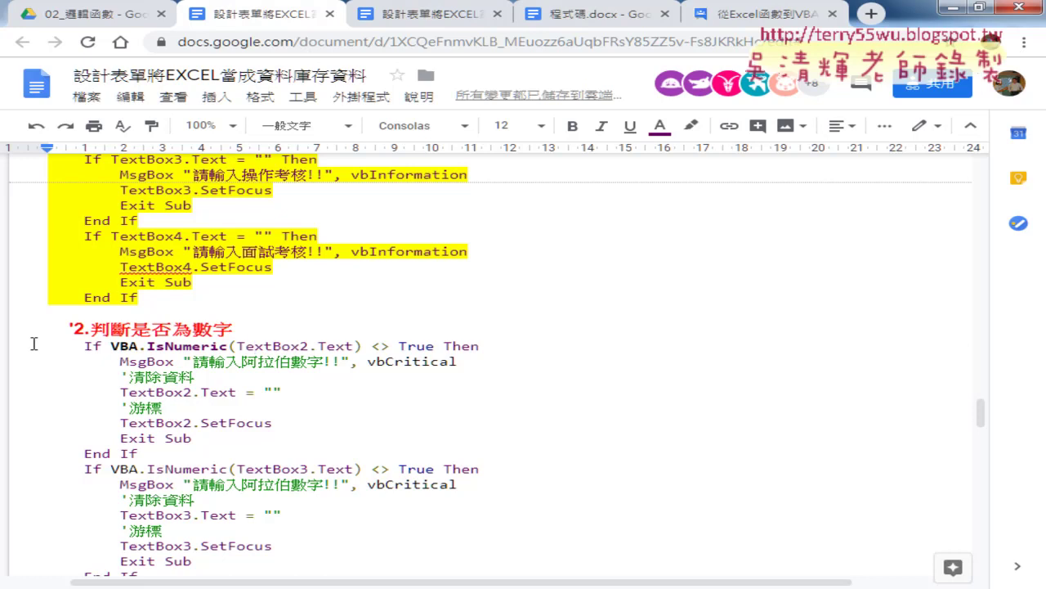
mouse_move(51, 344)
left_mouse_down()
mouse_move(257, 515)
mouse_move(299, 494)
mouse_move(291, 485)
left_mouse_up()
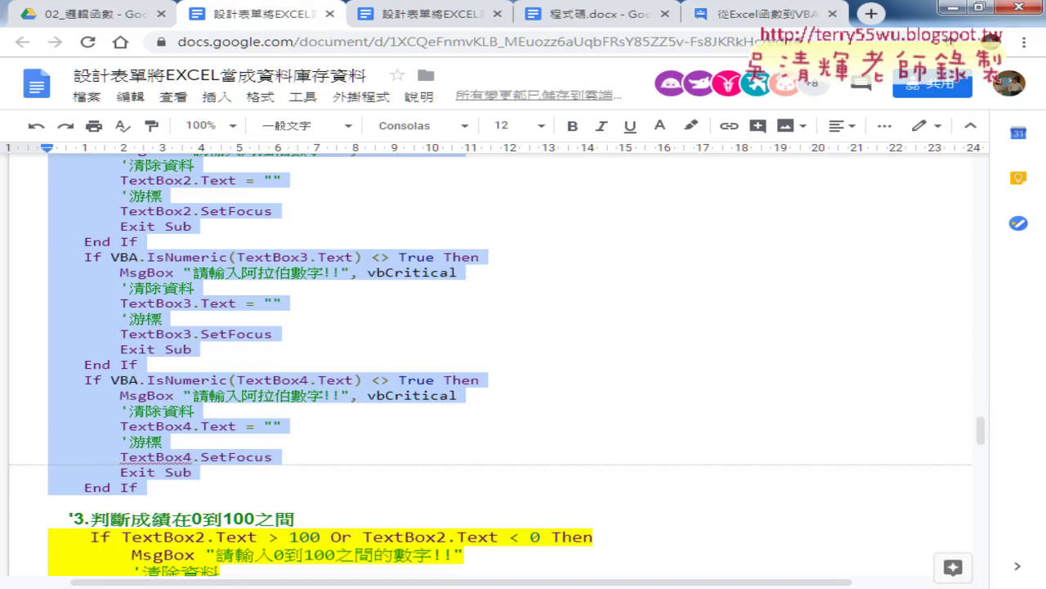
left_click(361, 587)
left_click(429, 501)
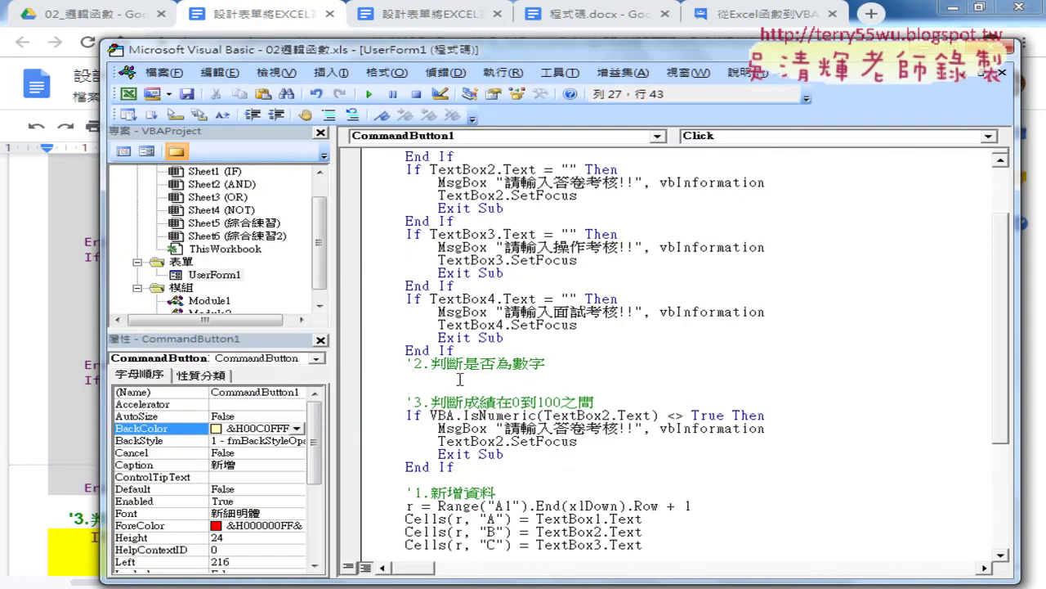
Step: Paste the TextBox2–TextBox4 IsNumeric checks under section 2 and delete the old TextBox2 check and blank line
left_click(459, 379)
type("If VBA.IsNumeric(TextBox2.Text) <> True Then         MsgBox \"請輸入阿拉伯數字!!\", vbCritical         '清除資料         TextBox2.Text = \"\"         '游標         TextBox2.SetFocus         Exit Sub     End If     If VBA.IsNumeric(TextBox3.Text) <> True Then         MsgBox \"請輸入阿拉伯數字!!\", vbCritical         '清除資料         TextBox3.Text = \"\"         '游標         TextBox3.SetFocus         Exit Sub     End If     If VBA.IsNumeric(TextBox4.Text) <> True Then         MsgBox \"請輸入阿拉伯數字!!\", vbCritical         '清除資料         TextBox4.Text = \"\"         '游標         TextBox4.SetFocus         Exit Sub     End If")
scroll(413, 402, "down", 2)
scroll(420, 406, "down", 3)
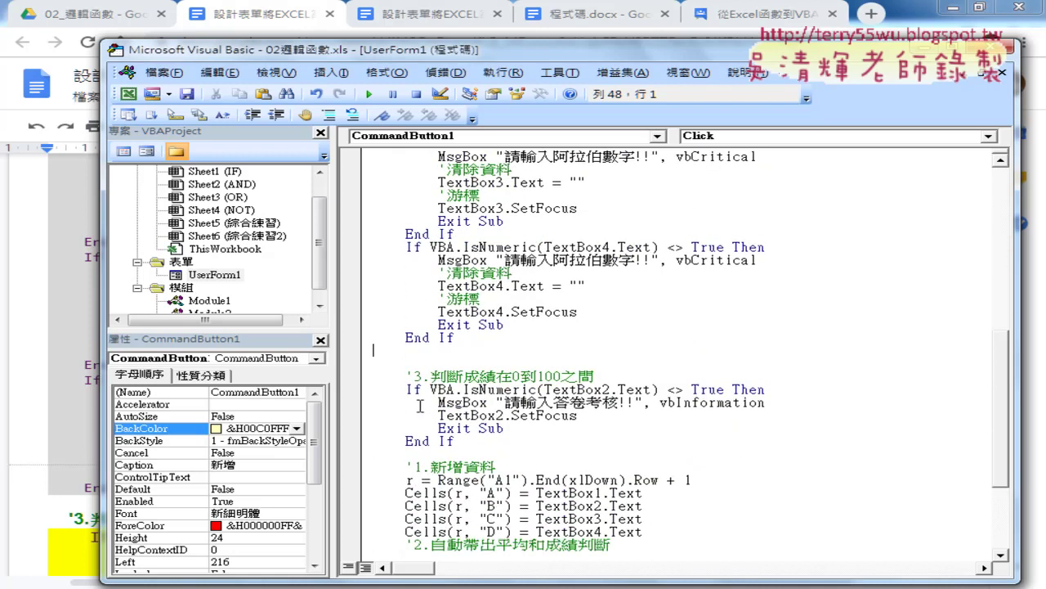
left_click_drag(455, 441, 357, 391)
key("Delete")
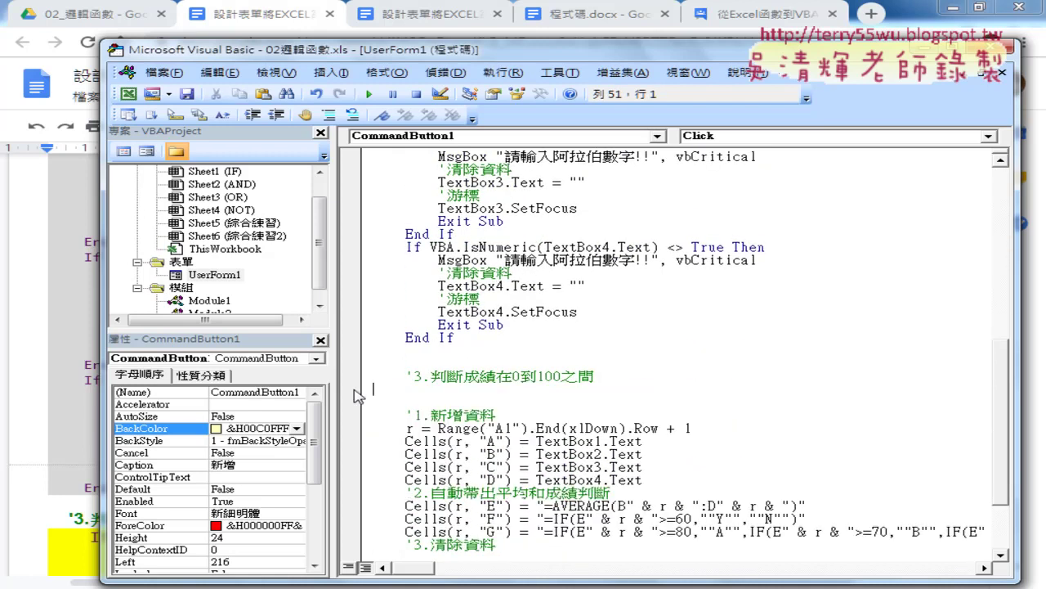
left_click(450, 352)
key("Delete")
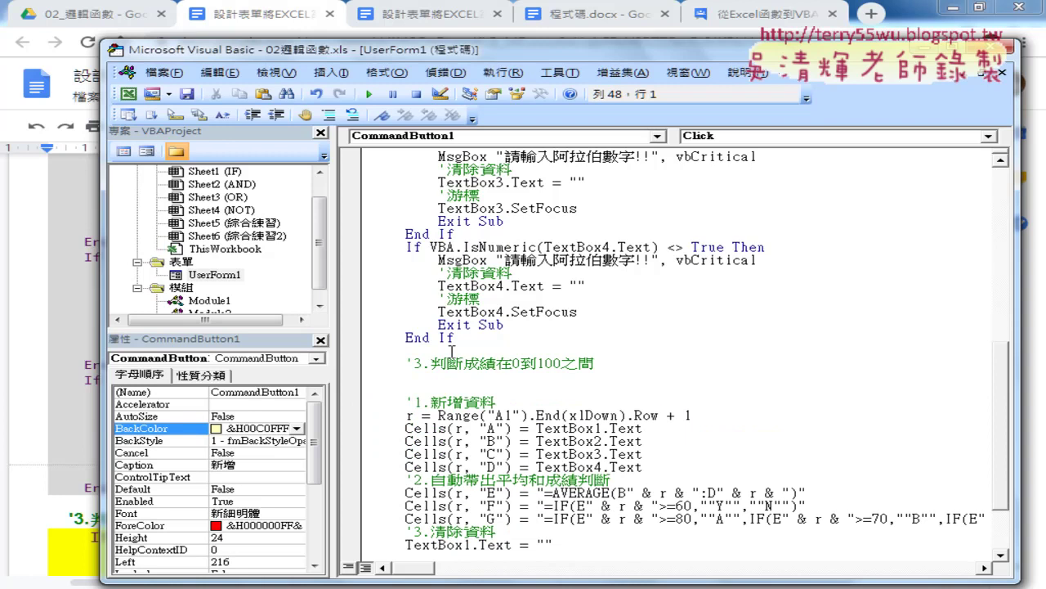
Step: Run the grade-entry form again to test the number validation
scroll(479, 319, "up", 1)
scroll(482, 314, "up", 1)
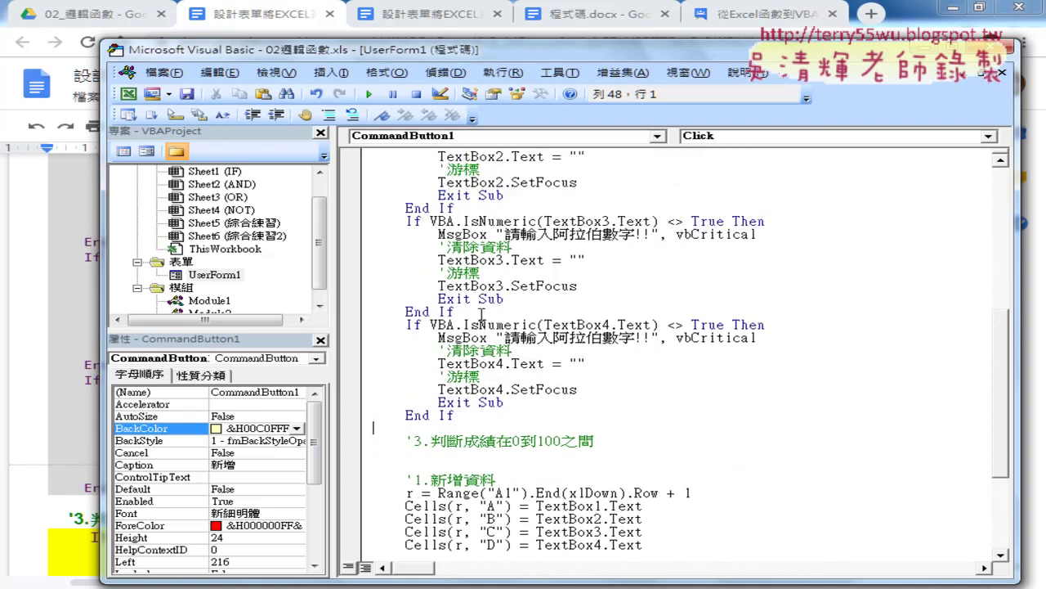
scroll(482, 314, "up", 1)
left_click(369, 95)
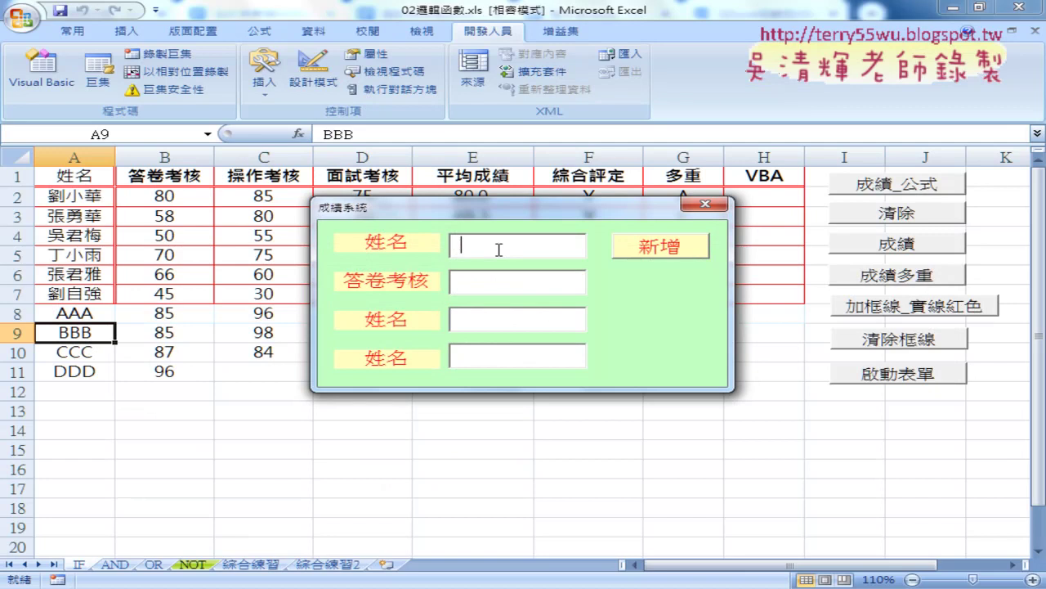
Step: Submit the form with 答卷考核 score AA plus 85 and 95, and dismiss the 請輸入阿拉伯數字!! warning
type("EEE")
left_click(517, 282)
type("AA")
left_click(517, 318)
type("85")
left_click(517, 355)
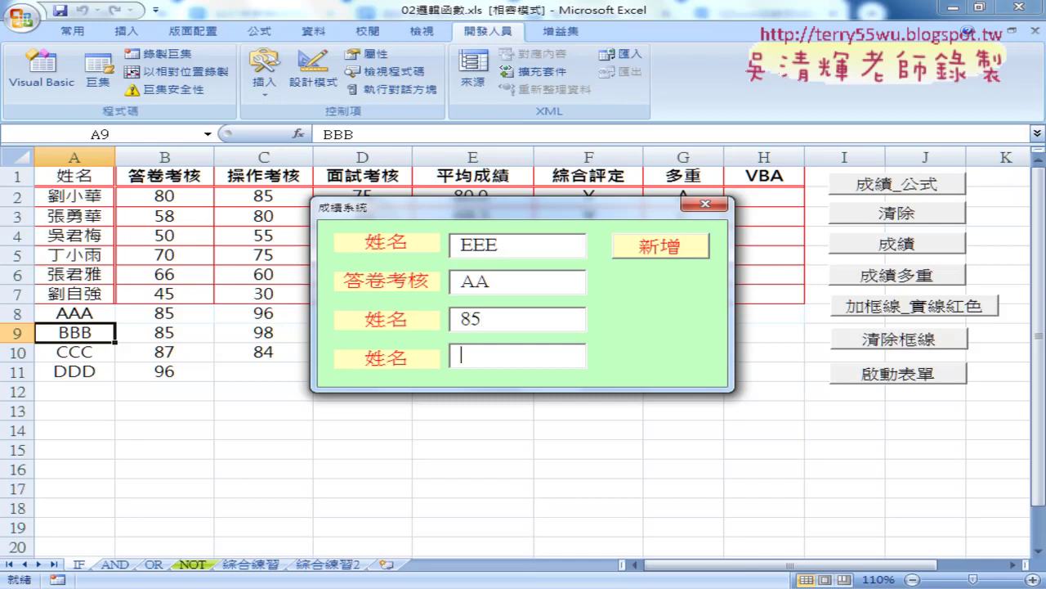
type("95")
left_click(648, 258)
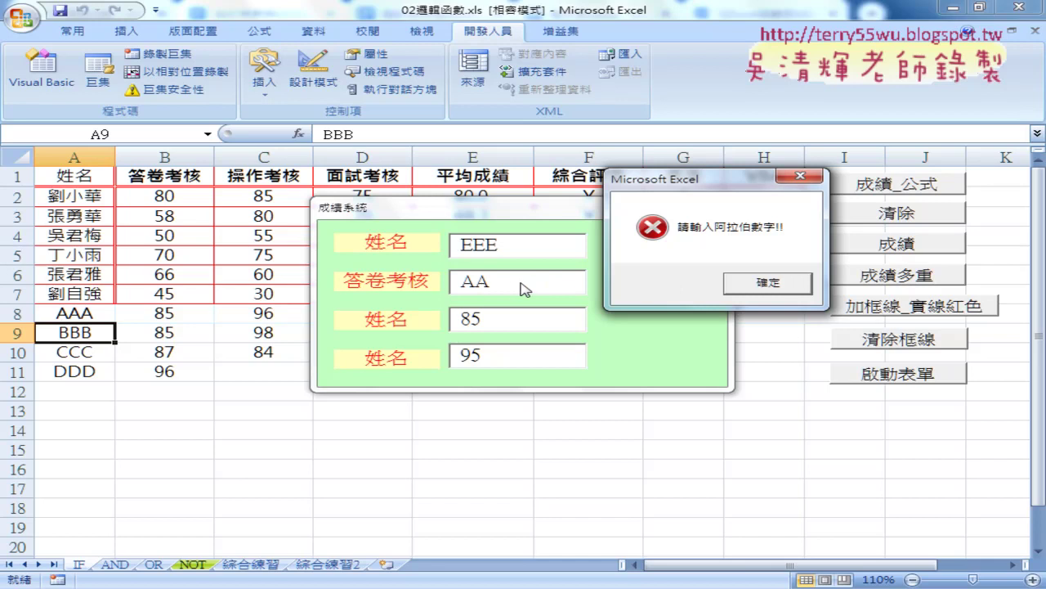
left_click(745, 286)
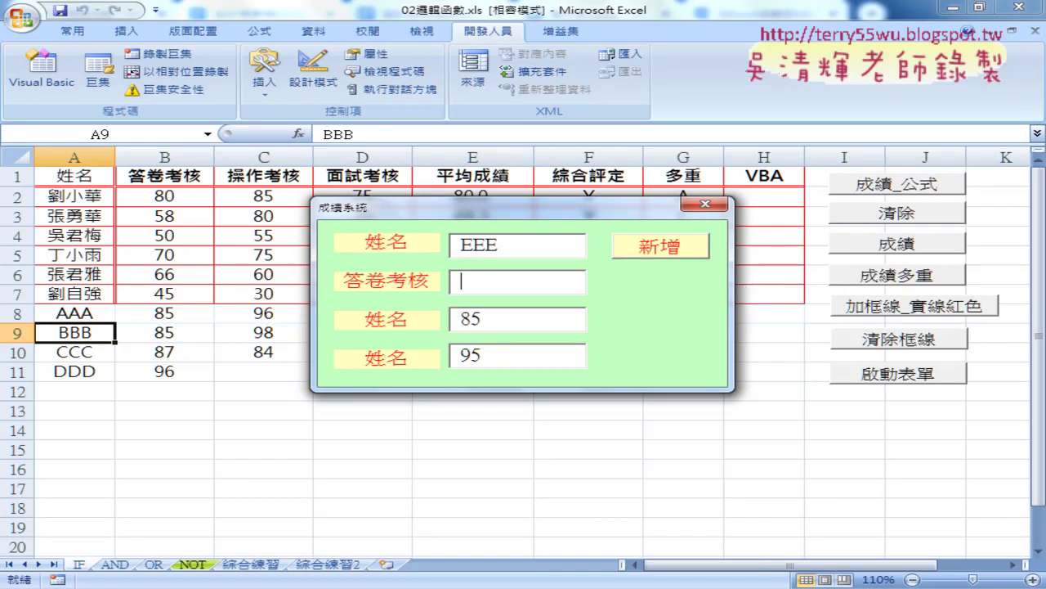
Step: Retry with EE as the 答卷考核 score, dismiss the warning again, then enter 780
type("EE")
left_click(696, 248)
left_click_drag(546, 261, 729, 212)
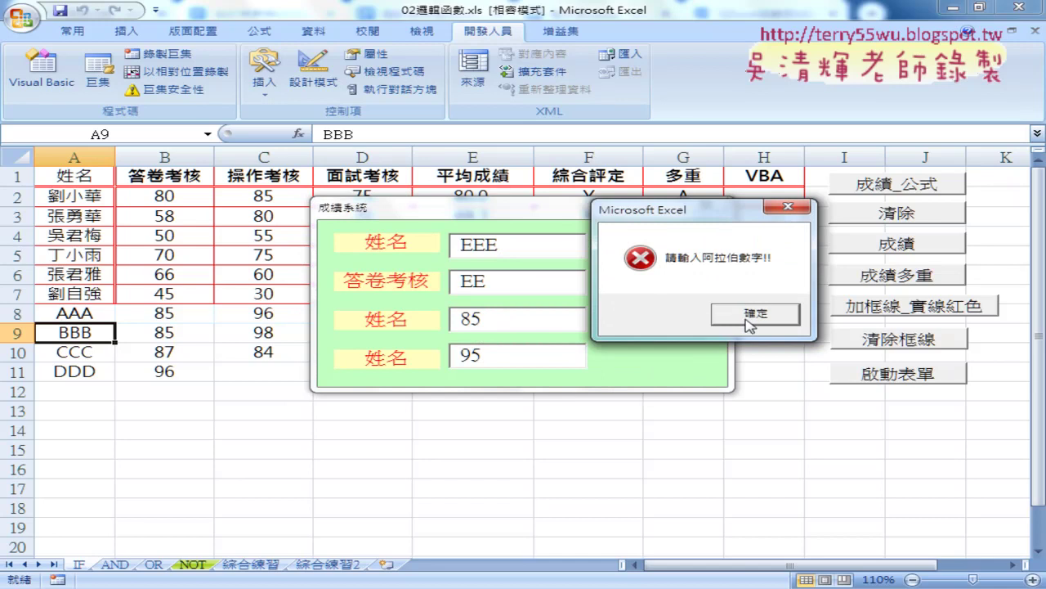
left_click(748, 311)
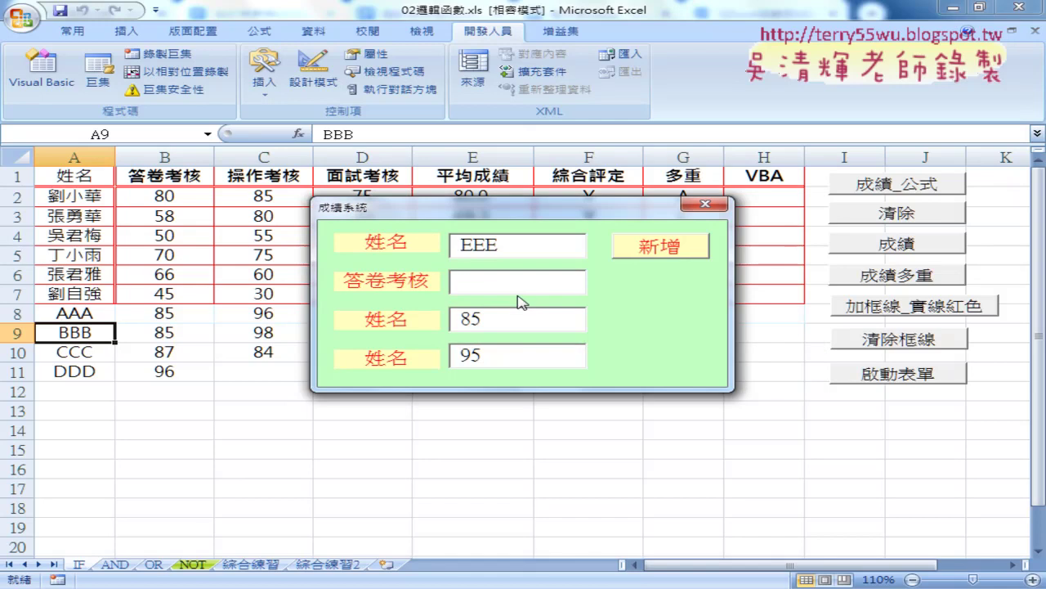
type("78")
type("0")
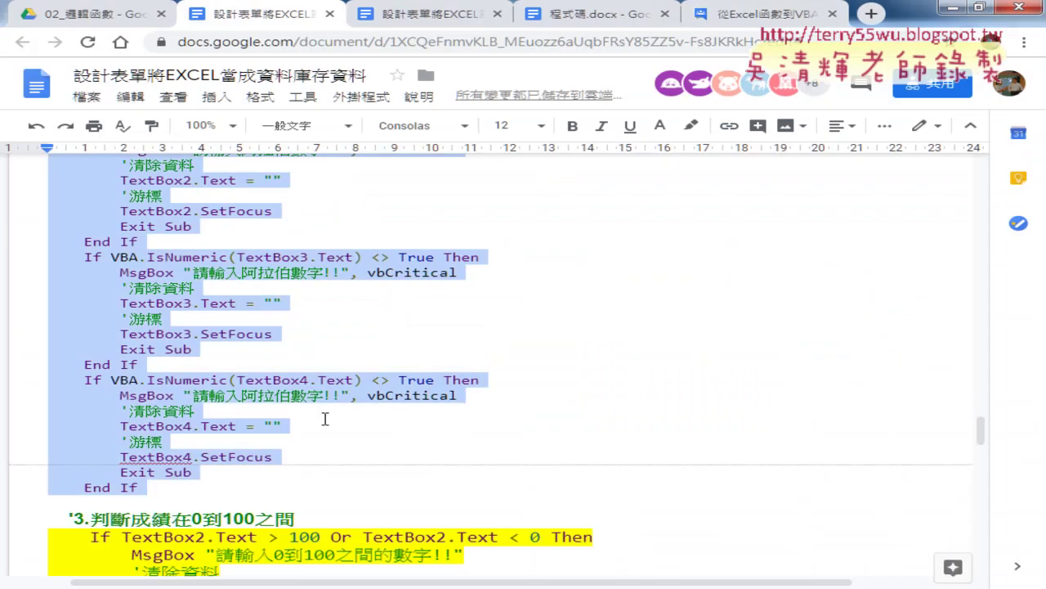
scroll(325, 419, "up", 3)
scroll(324, 419, "up", 2)
scroll(325, 419, "up", 3)
scroll(324, 419, "up", 3)
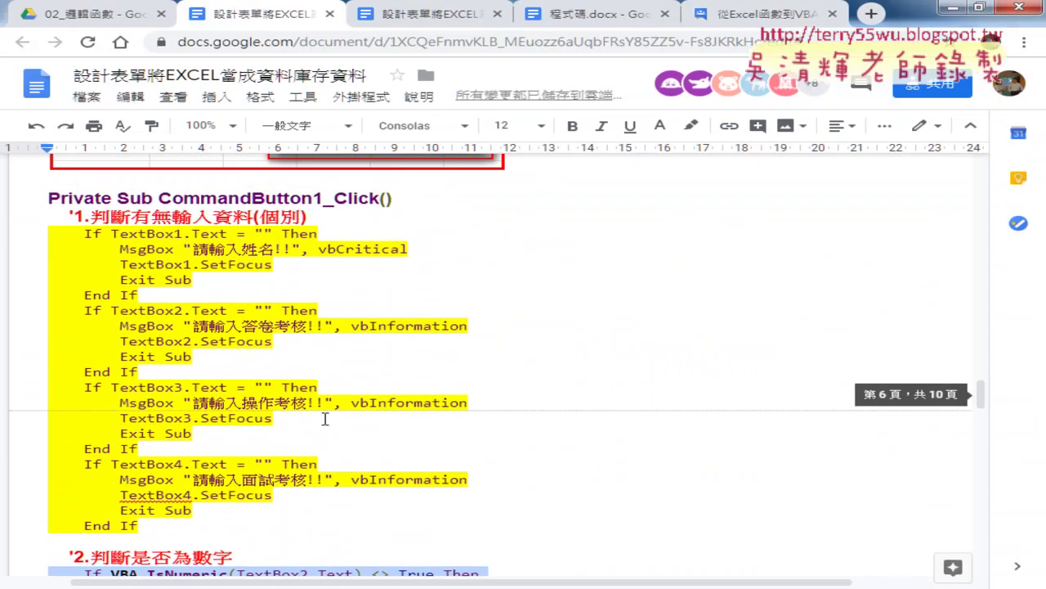